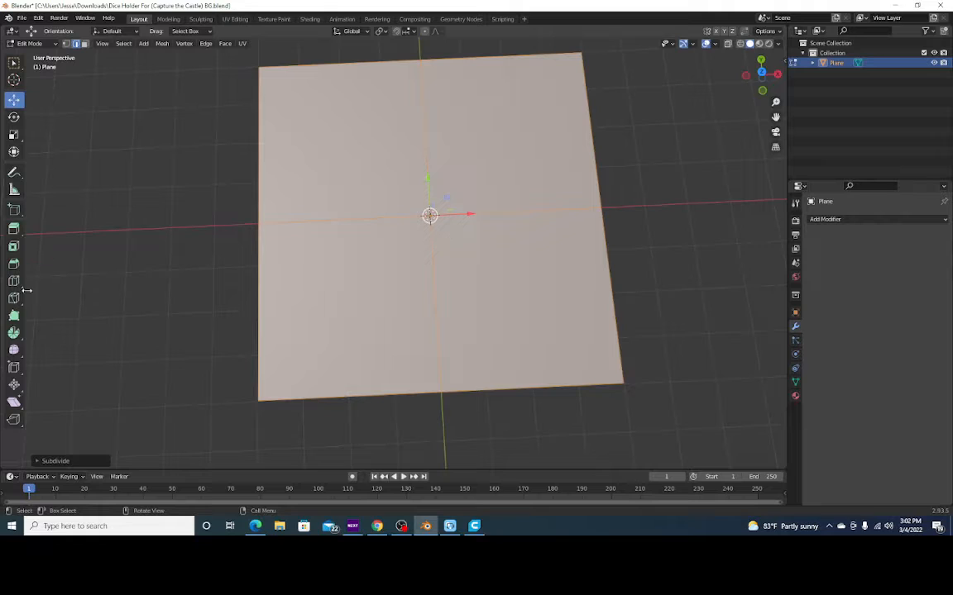
Step: Add a loop cut parallel to the X axis, slid about 0.94 toward the plane's -Y edge
{"action": "left_click", "coordinate": [13, 281]}
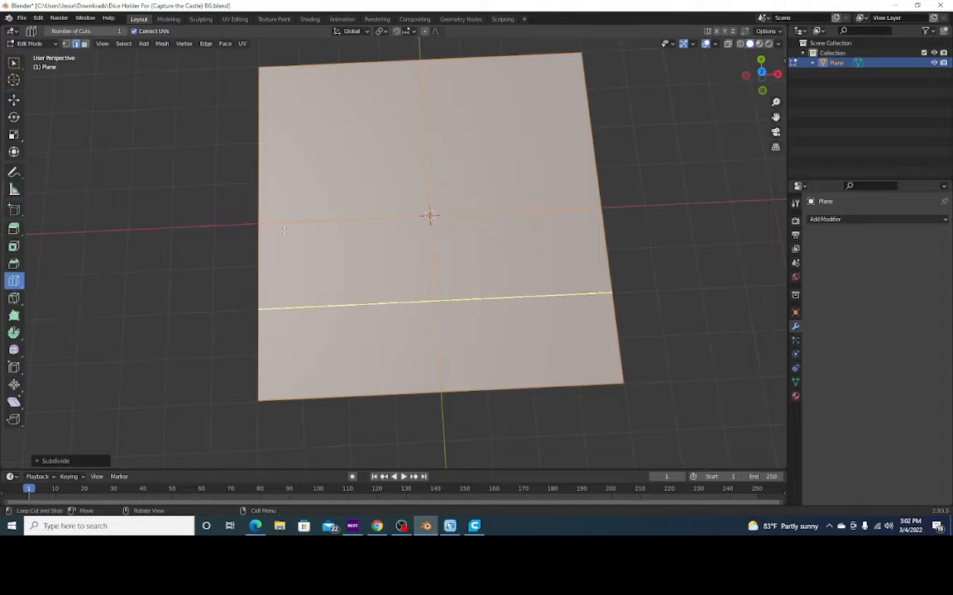
{"action": "left_click", "coordinate": [13, 99]}
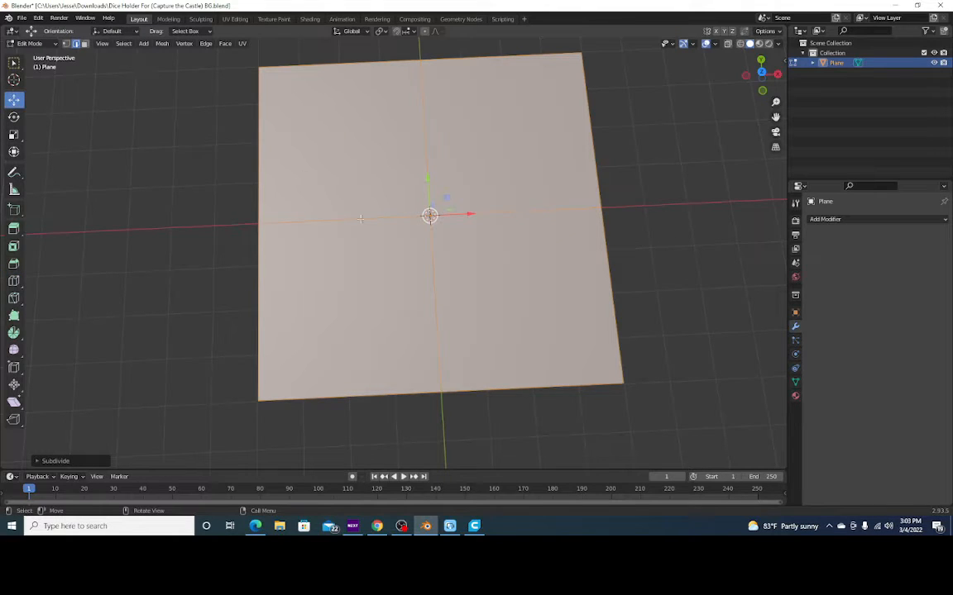
{"action": "key", "text": "ctrl"}
{"action": "key", "text": "ctrl+r"}
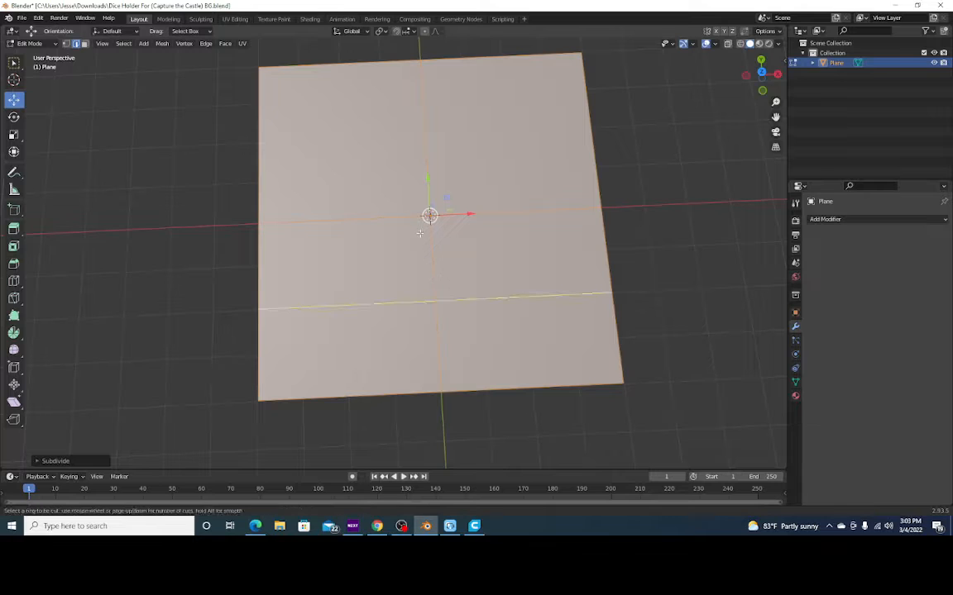
{"action": "left_click", "coordinate": [423, 238]}
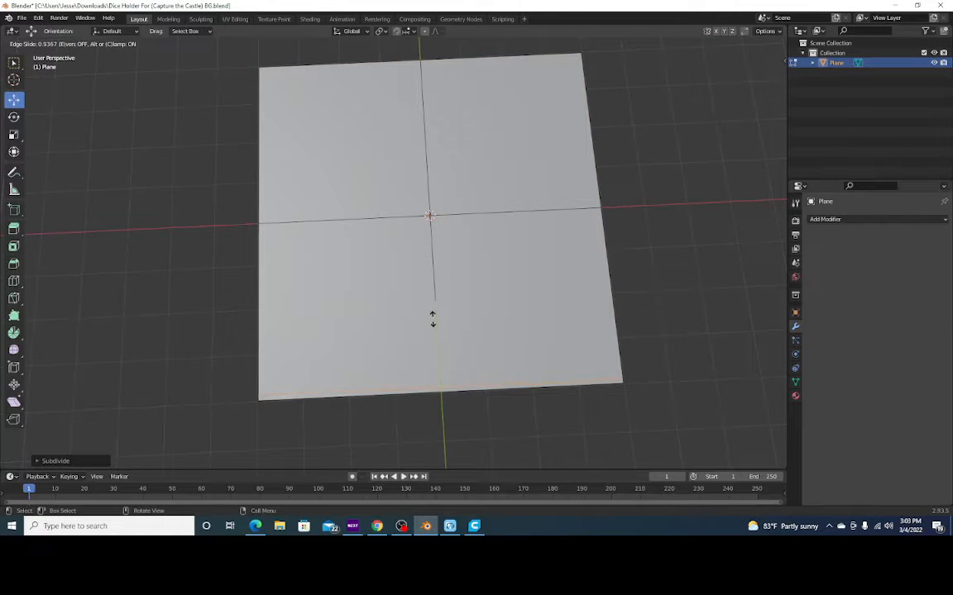
{"action": "left_click", "coordinate": [432, 319]}
Step: Add one loop cut close to the plane's -X edge and another close to its +Y edge
{"action": "key", "text": "ctrl+r"}
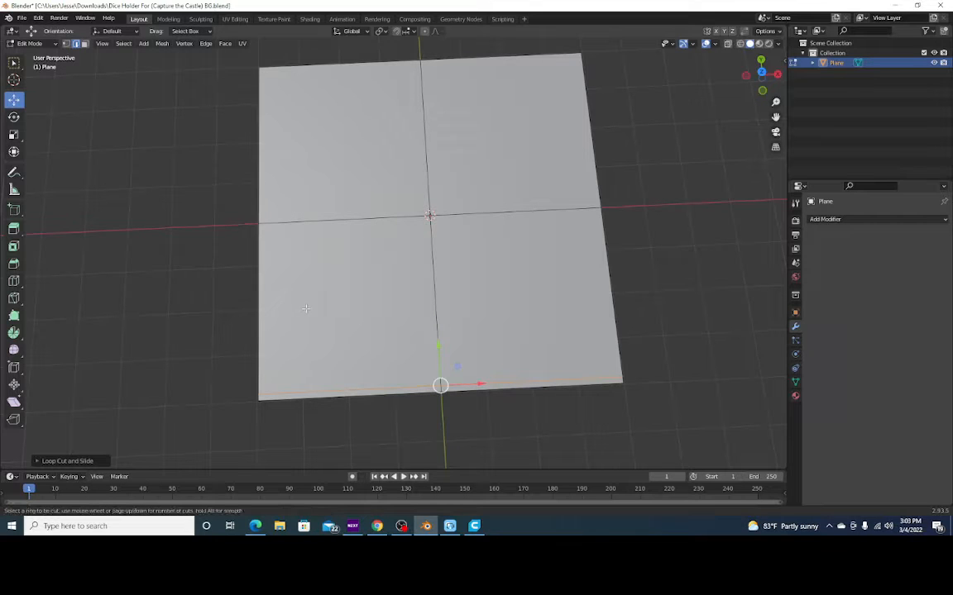
{"action": "left_click", "coordinate": [343, 199]}
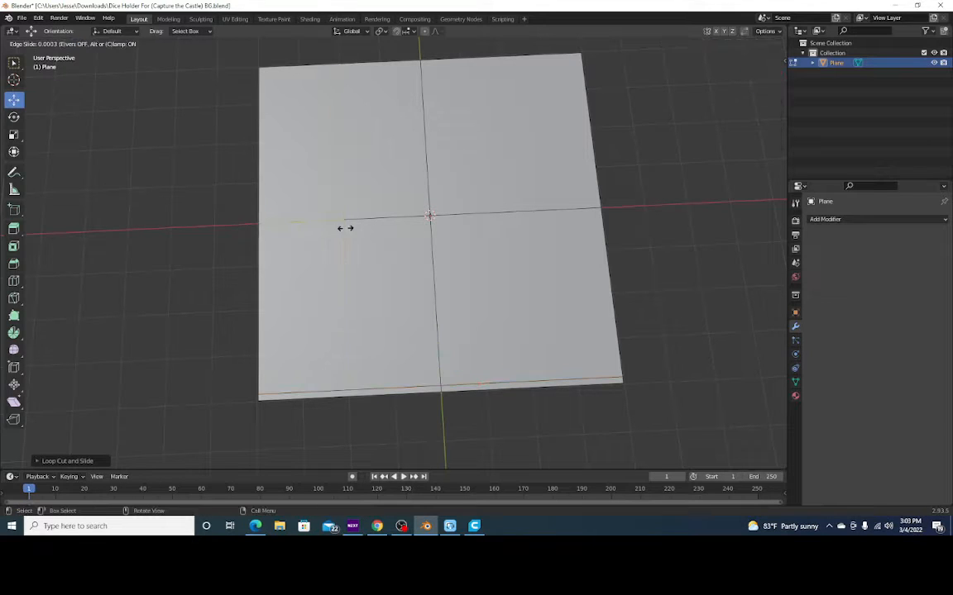
{"action": "left_click", "coordinate": [265, 230]}
{"action": "key", "text": "ctrl+z"}
{"action": "key", "text": "ctrl+r"}
{"action": "left_click", "coordinate": [266, 76]}
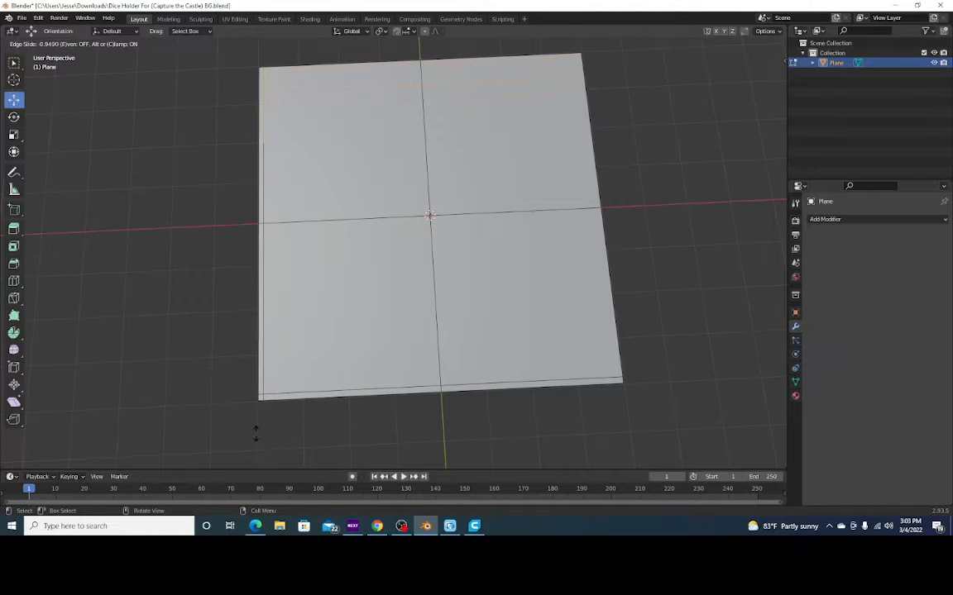
{"action": "left_click", "coordinate": [255, 436]}
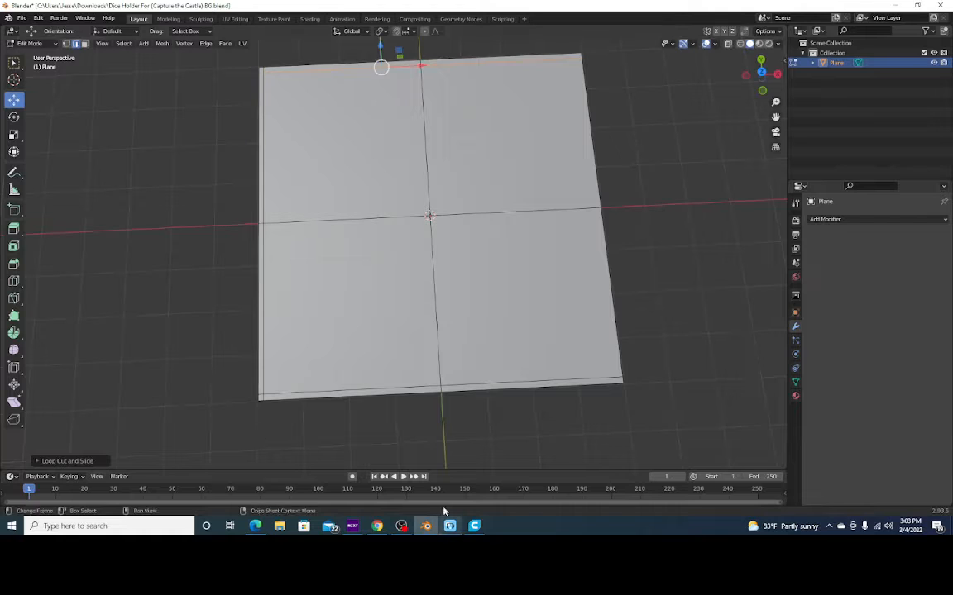
Step: Add a loop cut close to the plane's +X edge, slid by about 0.93, and clear the selection
{"action": "key", "text": "ctrl+r"}
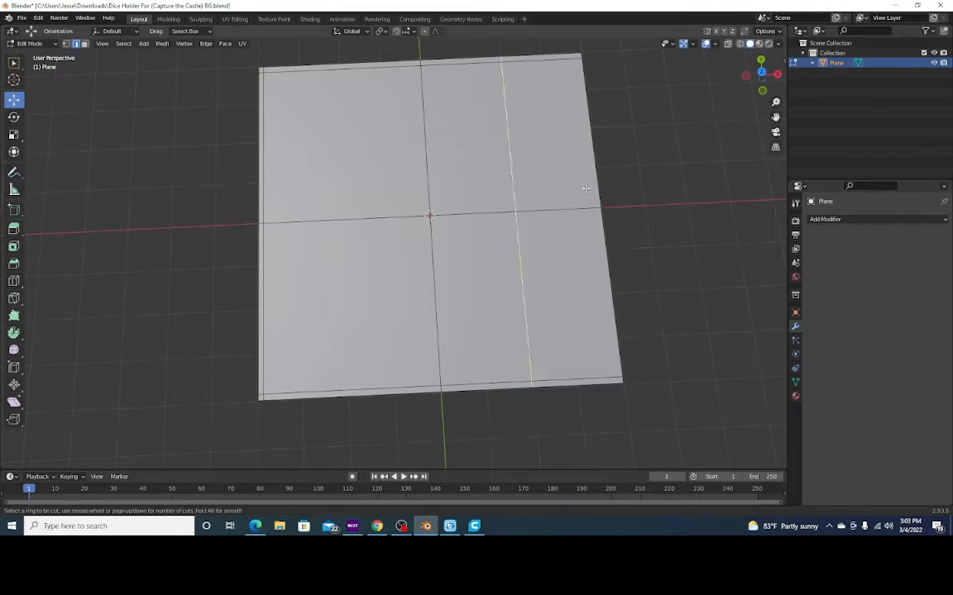
{"action": "left_click", "coordinate": [552, 228]}
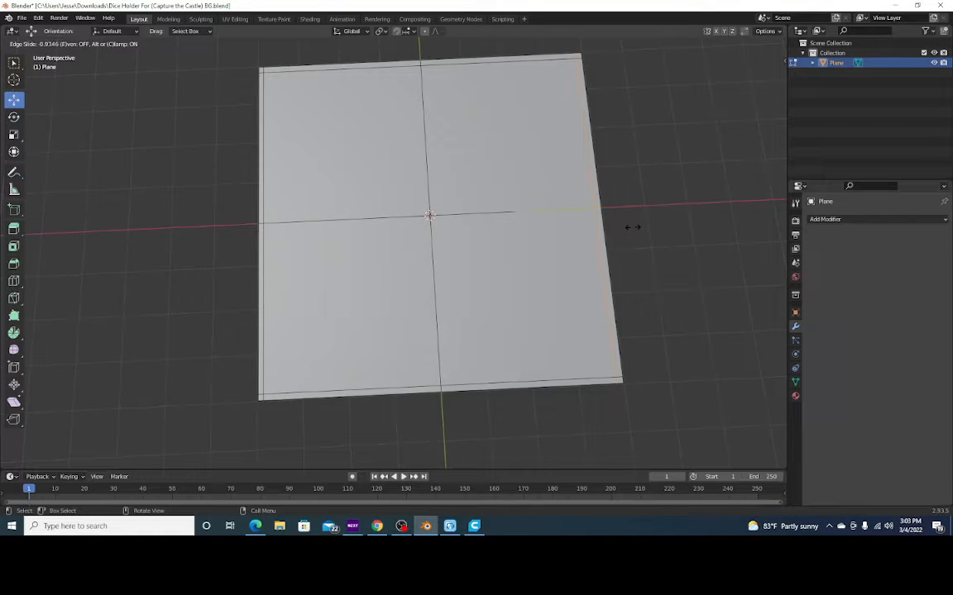
{"action": "left_click", "coordinate": [612, 227]}
{"action": "key", "text": "alt+a"}
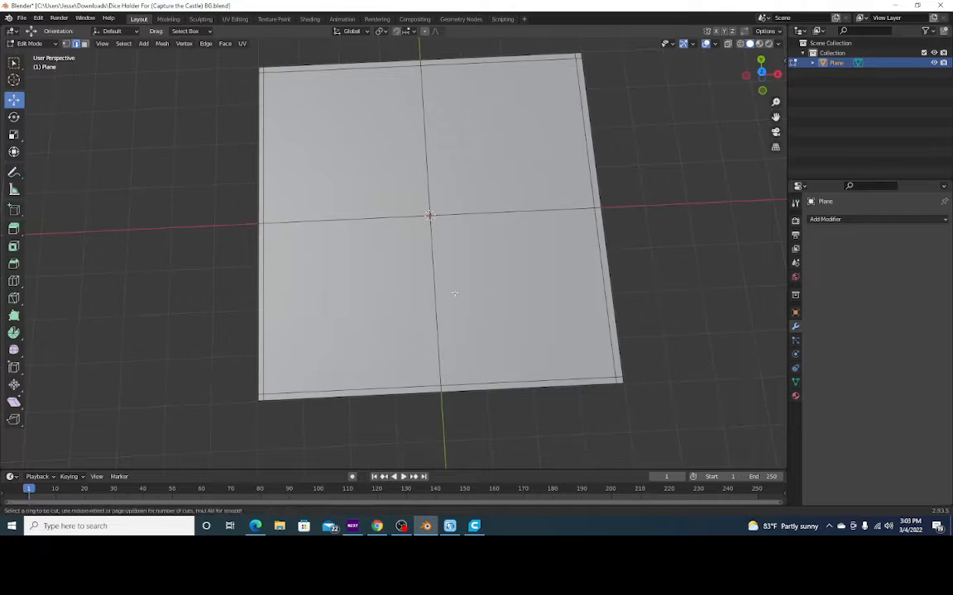
Step: Add a loop cut close to each side of the centre line along X, slid about 0.94 and 0.93 toward it
{"action": "key", "text": "ctrl+r"}
{"action": "left_click", "coordinate": [424, 161]}
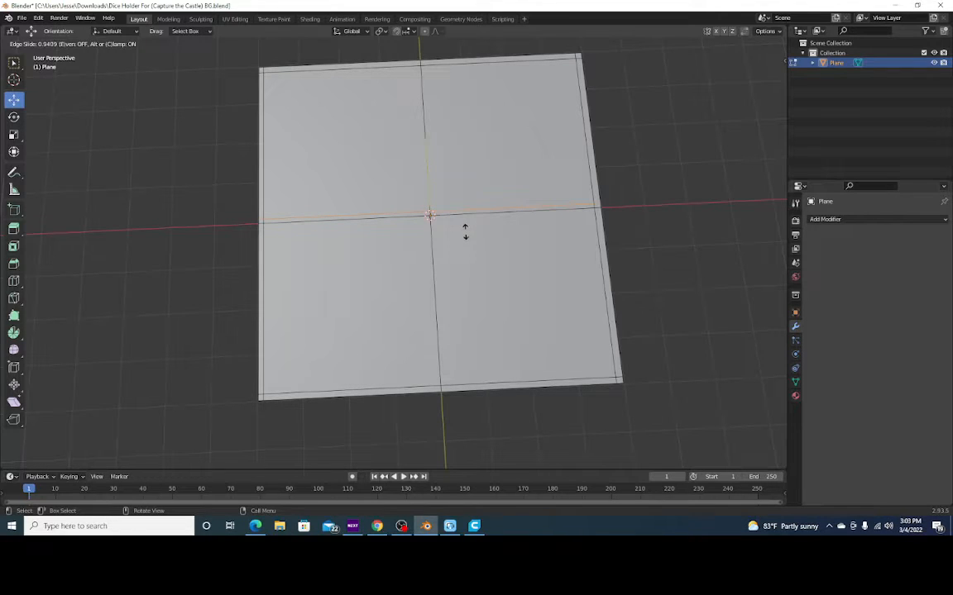
{"action": "left_click", "coordinate": [465, 231]}
{"action": "key", "text": "ctrl+r"}
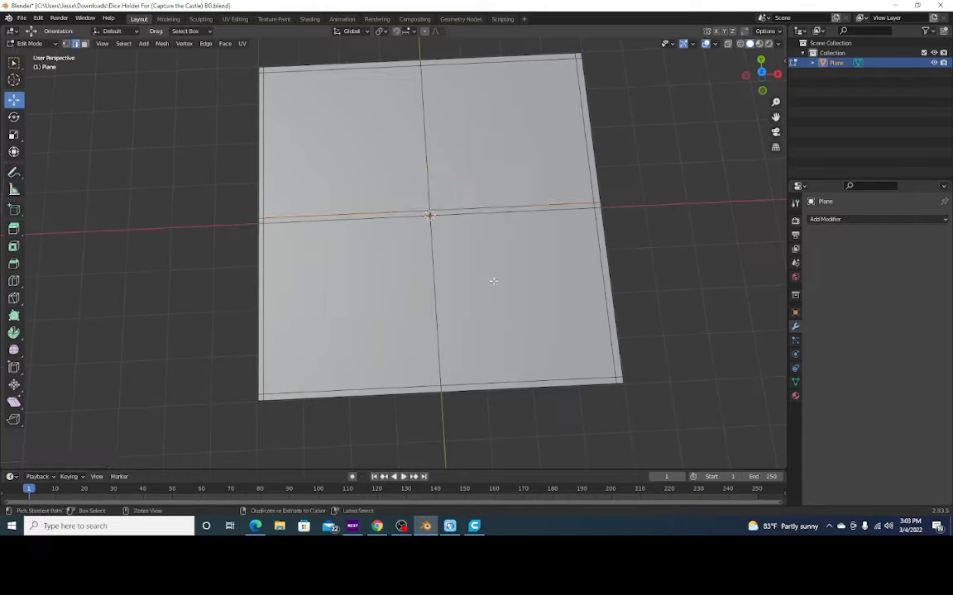
{"action": "key", "text": "ctrl+r"}
{"action": "left_click", "coordinate": [444, 280]}
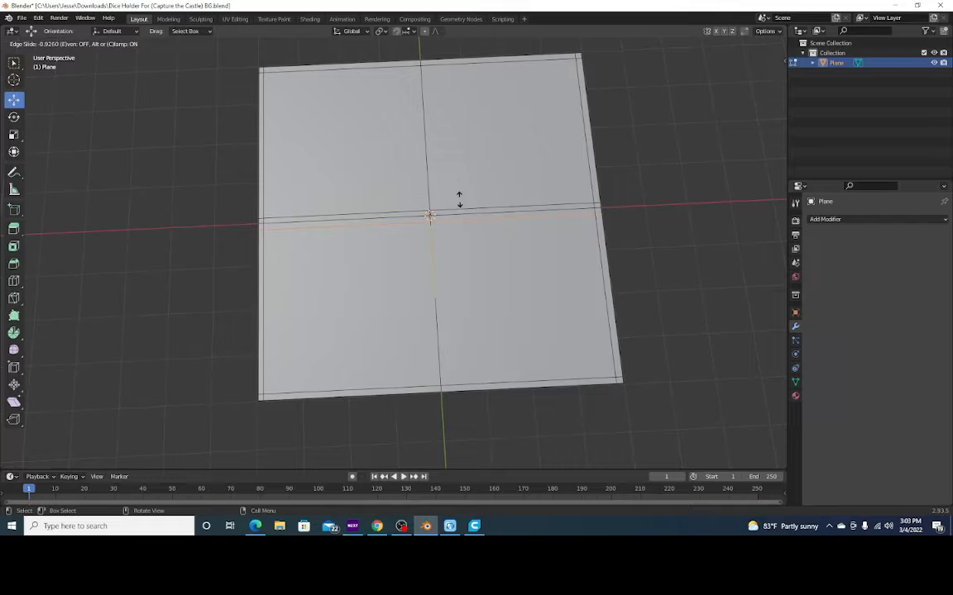
{"action": "left_click", "coordinate": [459, 199]}
Step: Add a loop cut close to each side of the plane's centre line along the Y axis
{"action": "key", "text": "ctrl+r"}
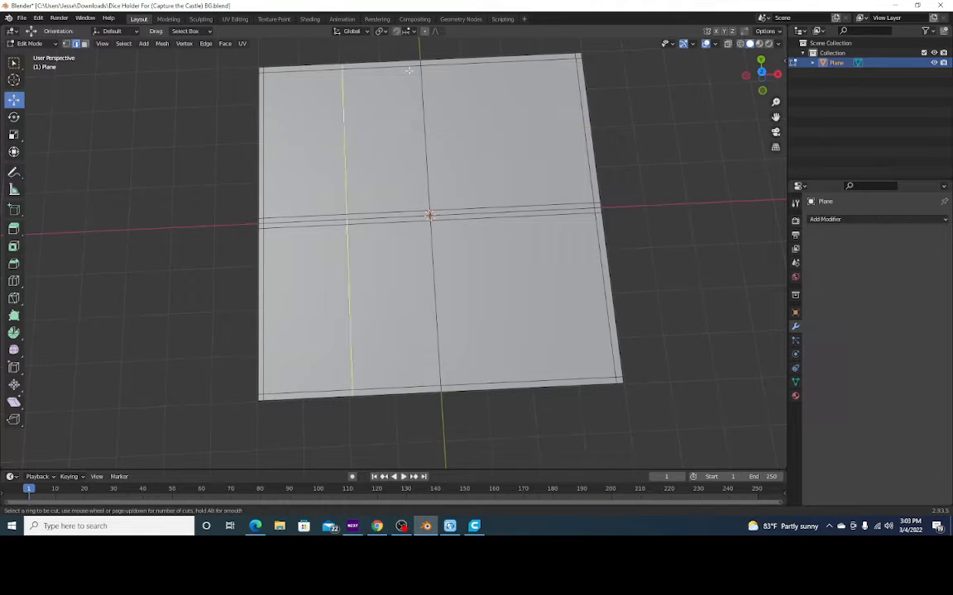
{"action": "left_click", "coordinate": [420, 63]}
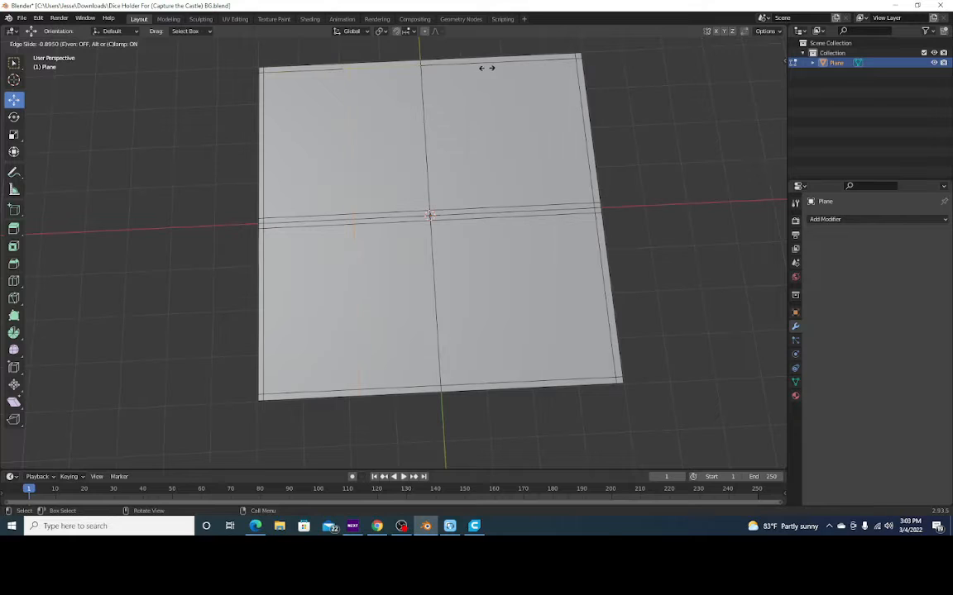
{"action": "left_click", "coordinate": [489, 68]}
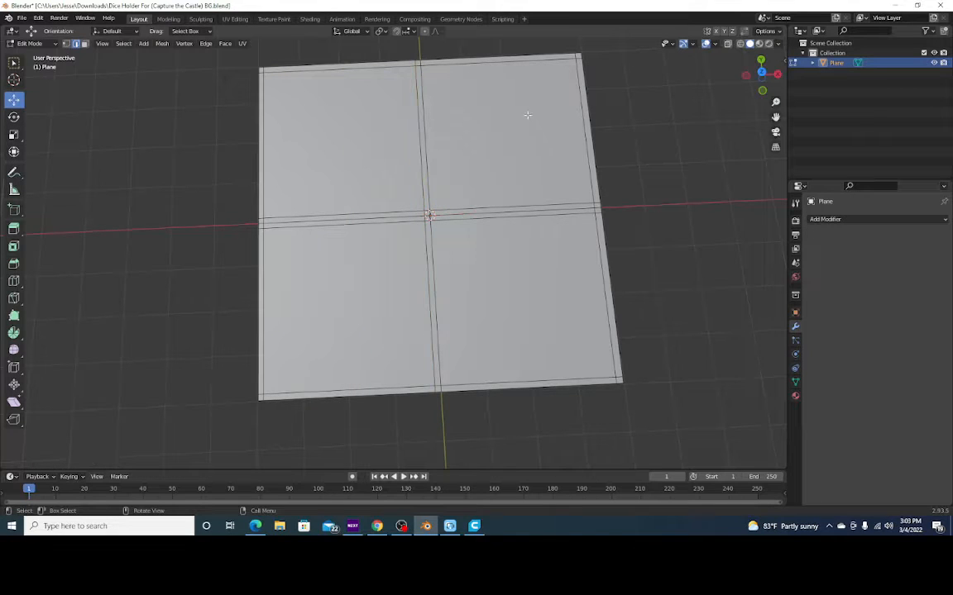
{"action": "key", "text": "ctrl+r"}
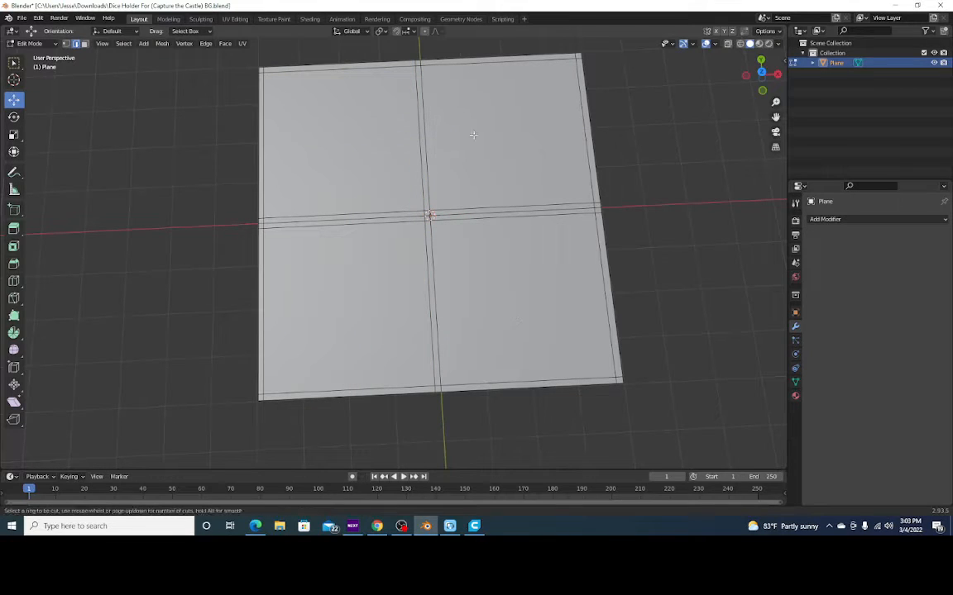
{"action": "left_click", "coordinate": [443, 74]}
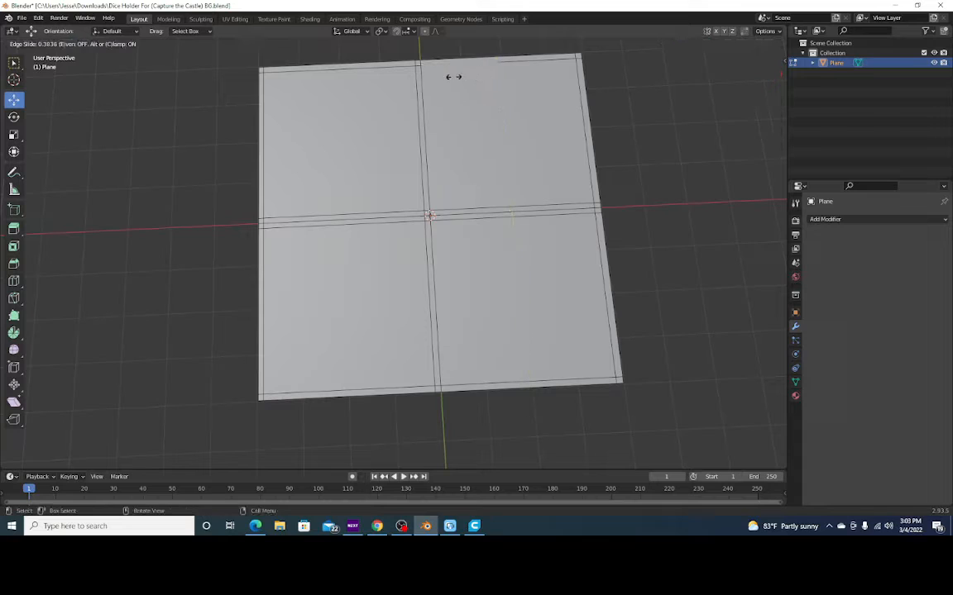
{"action": "left_click", "coordinate": [412, 85]}
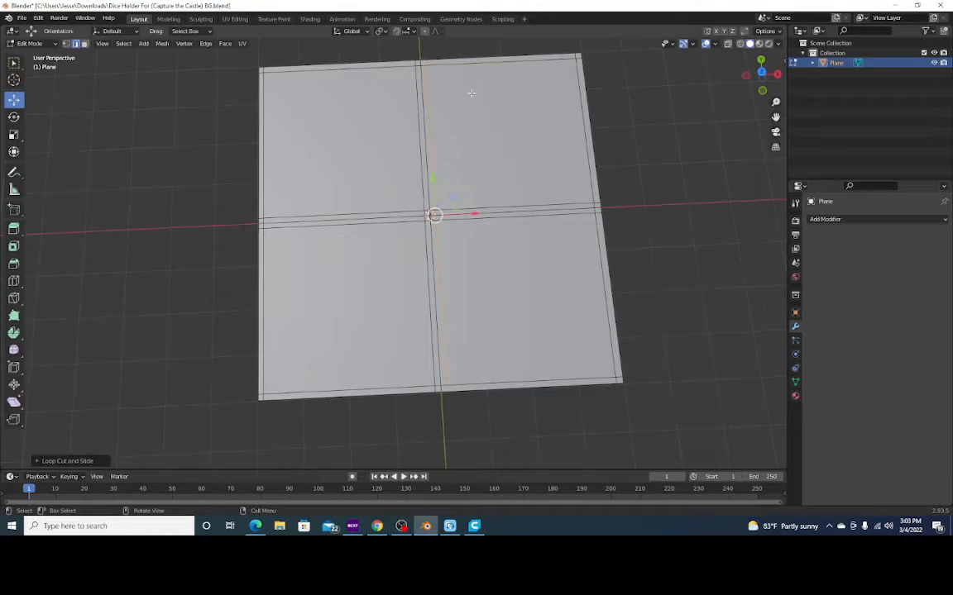
Step: Switch to vertex selection and add a Solidify modifier to the plane
{"action": "left_click", "coordinate": [66, 43]}
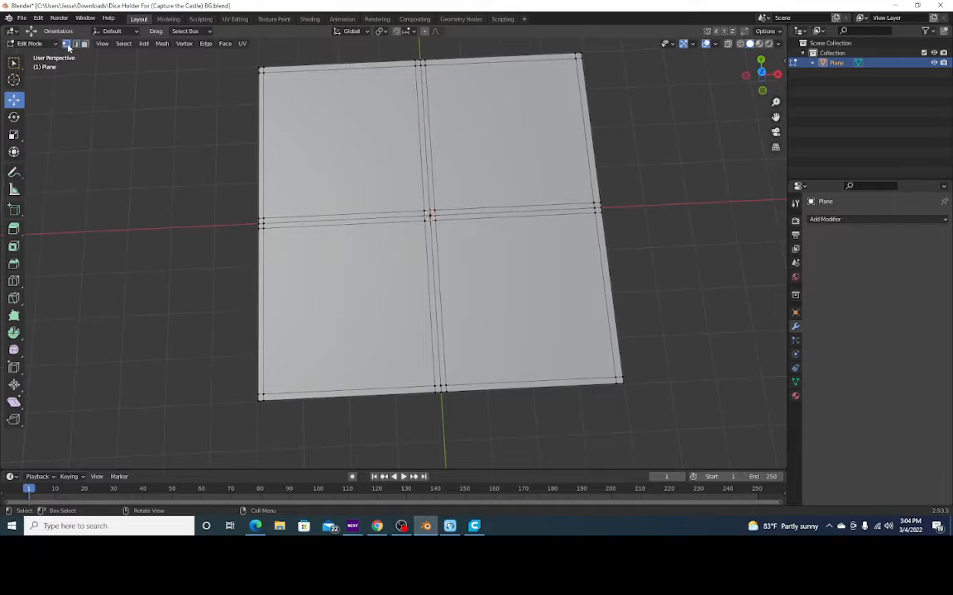
{"action": "left_click_drag", "start_coordinate": [758, 80], "coordinate": [709, 58]}
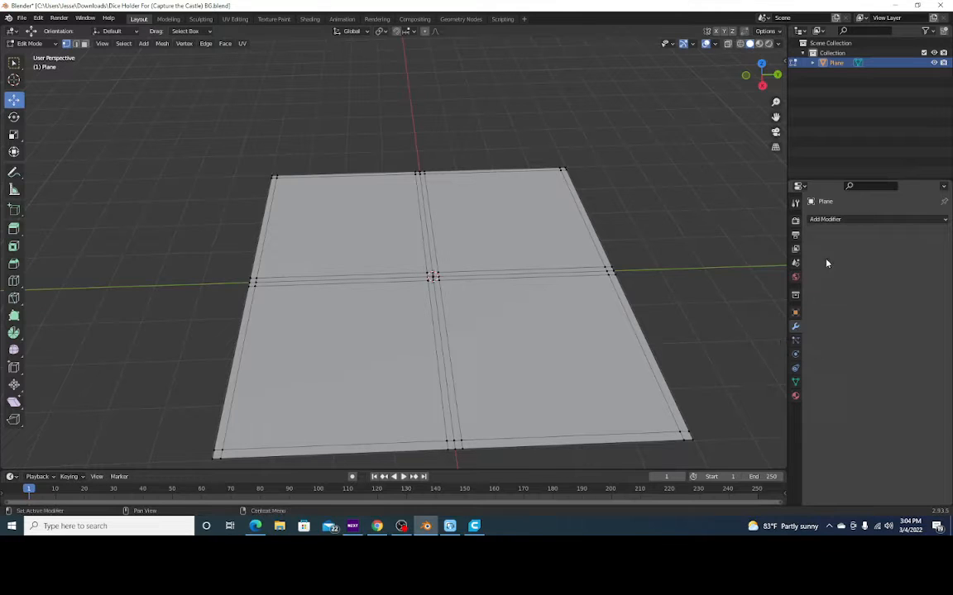
{"action": "left_click", "coordinate": [859, 220]}
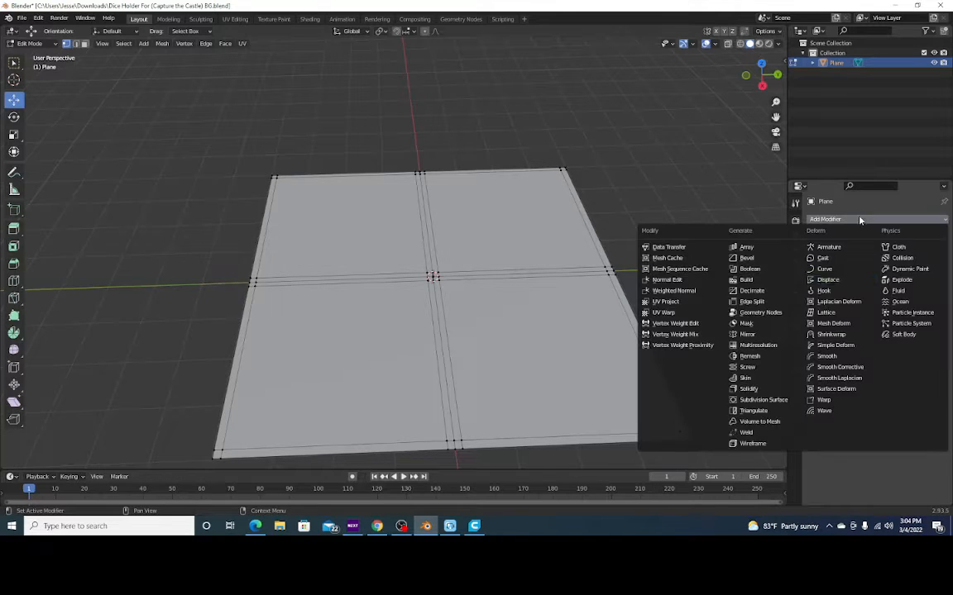
{"action": "left_click", "coordinate": [749, 389]}
Step: Set the Solidify modifier's thickness to 0.17 m
{"action": "scroll", "coordinate": [719, 273], "scroll_direction": "down", "scroll_amount": 2}
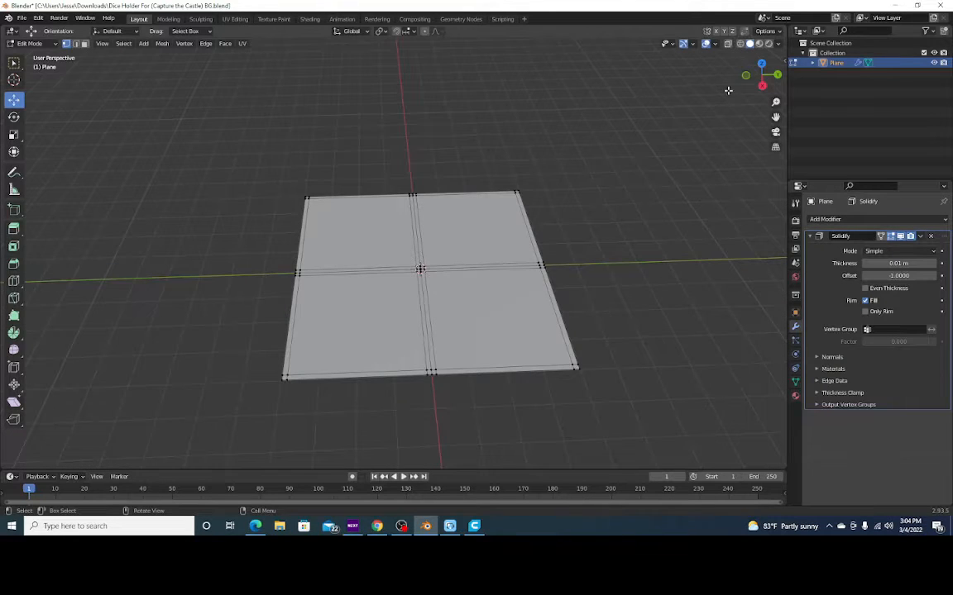
{"action": "mouse_move", "coordinate": [761, 76]}
{"action": "left_mouse_down"}
{"action": "mouse_move", "coordinate": [763, 58]}
{"action": "mouse_move", "coordinate": [786, 55]}
{"action": "mouse_move", "coordinate": [762, 86]}
{"action": "left_mouse_up"}
{"action": "scroll", "coordinate": [761, 85], "scroll_direction": "up", "scroll_amount": 2}
{"action": "scroll", "coordinate": [702, 178], "scroll_direction": "down", "scroll_amount": 2}
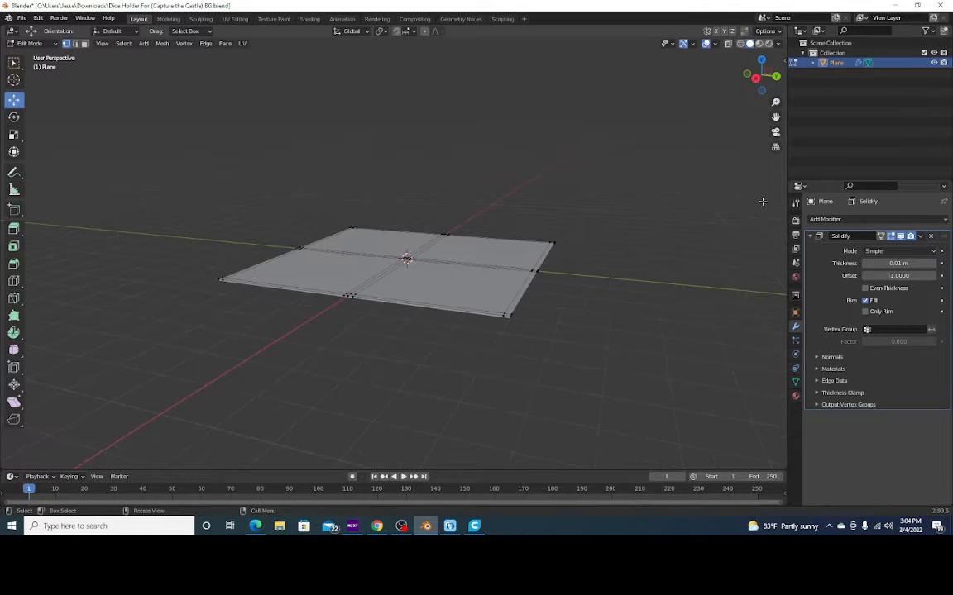
{"action": "left_click_drag", "start_coordinate": [754, 83], "coordinate": [759, 81]}
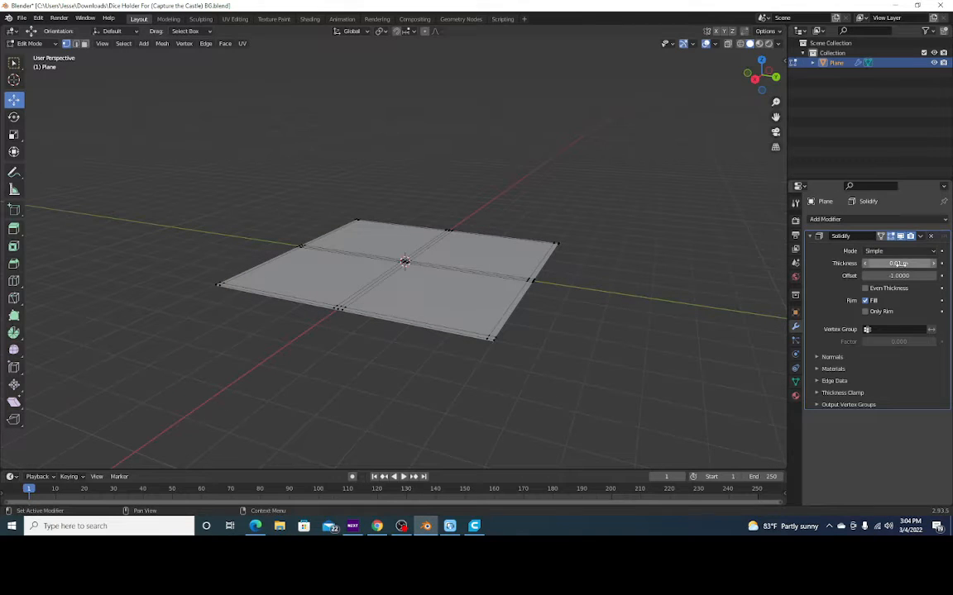
{"action": "left_click_drag", "start_coordinate": [904, 264], "coordinate": [950, 264]}
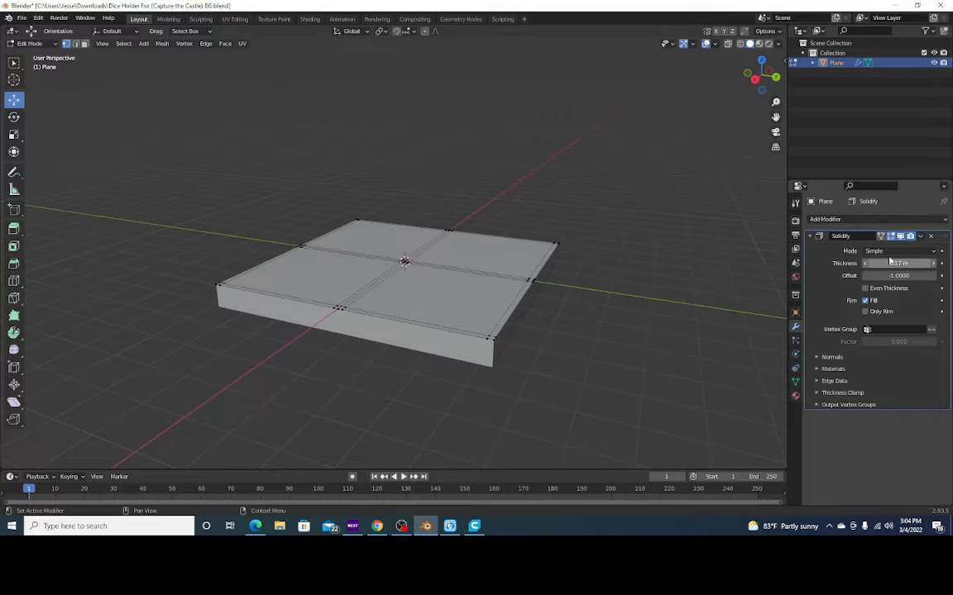
{"action": "left_click_drag", "start_coordinate": [759, 78], "coordinate": [781, 76]}
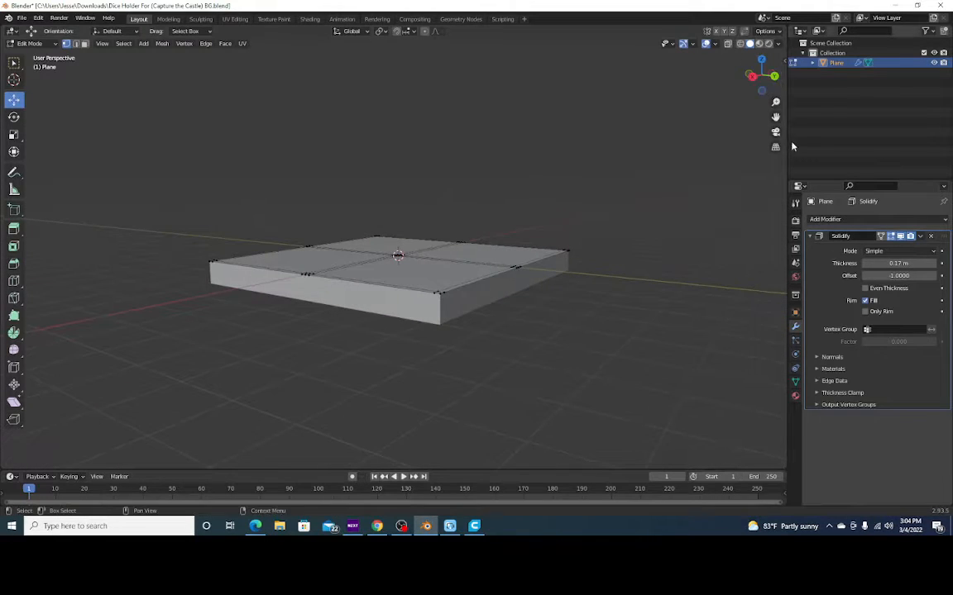
Step: Return the plane to Object Mode and apply the Solidify modifier
{"action": "key", "text": "Tab"}
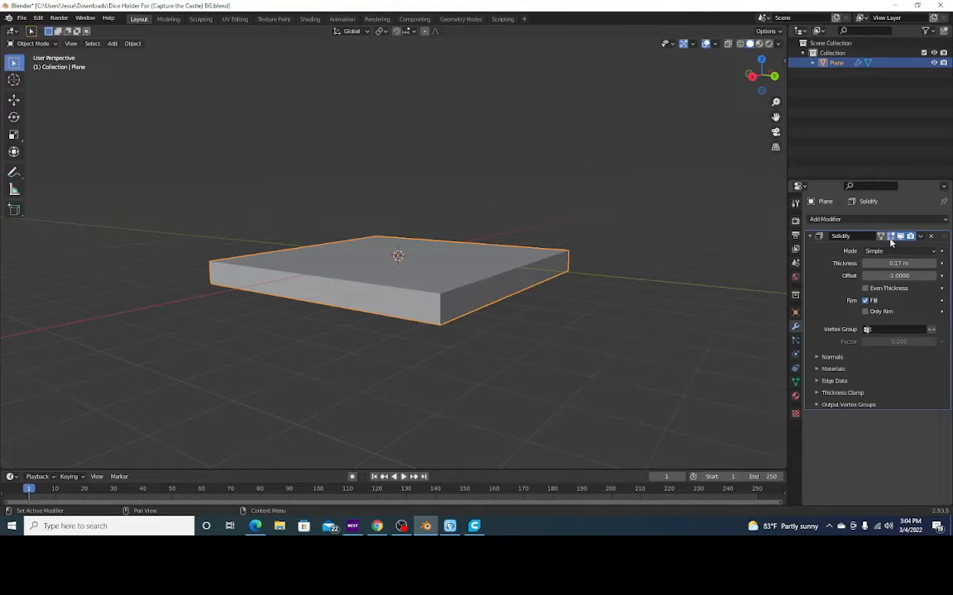
{"action": "left_click", "coordinate": [920, 238]}
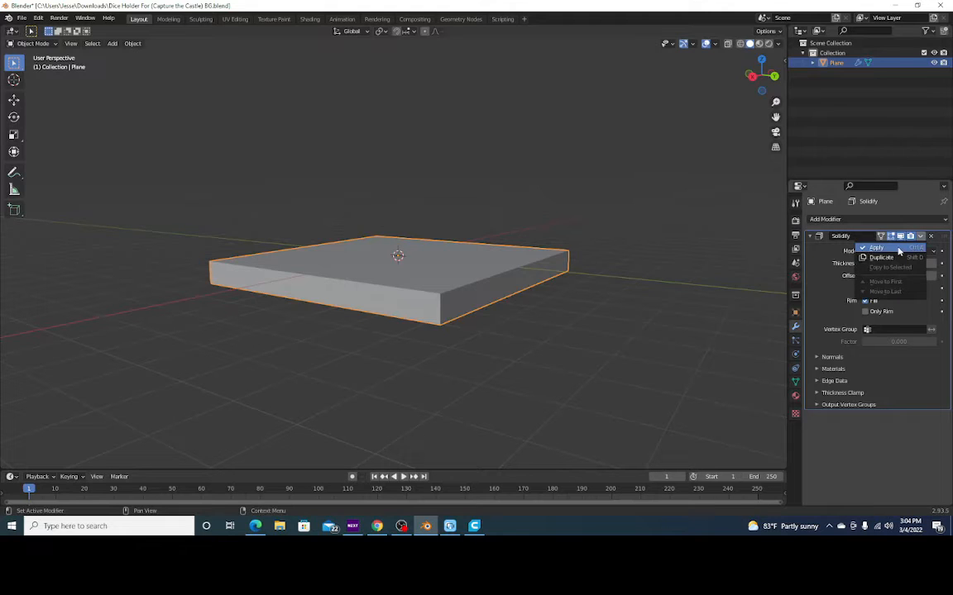
{"action": "left_click", "coordinate": [876, 248]}
{"action": "middle_click_drag", "start_coordinate": [597, 125], "coordinate": [92, 110]}
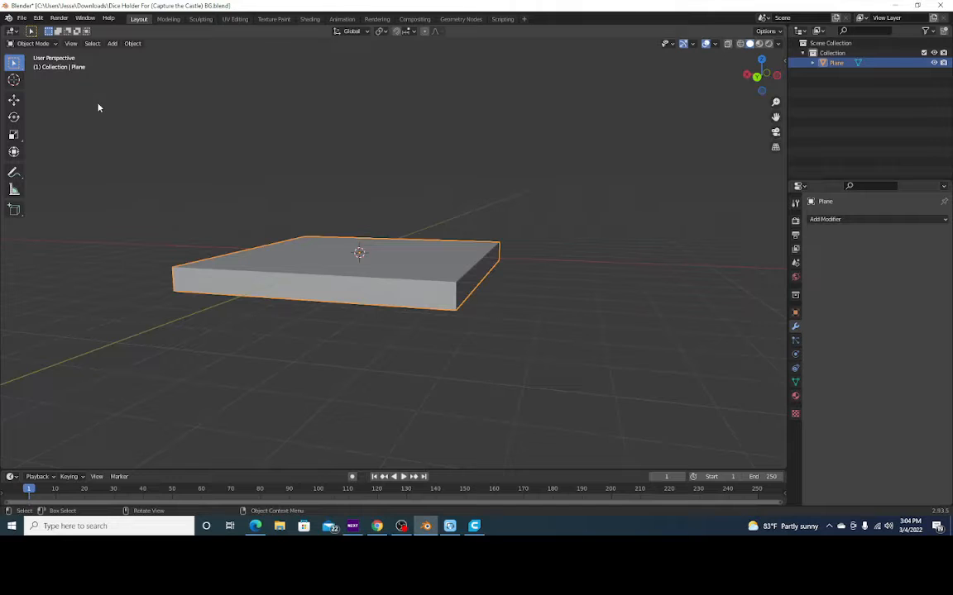
Step: In Edit Mode, add a horizontal loop cut around the slab's side faces at mid-height without sliding it, and deselect everything
{"action": "key", "text": "Tab"}
{"action": "left_click_drag", "start_coordinate": [761, 74], "coordinate": [736, 140]}
{"action": "middle_click_drag", "start_coordinate": [463, 265], "coordinate": [430, 263]}
{"action": "left_click_drag", "start_coordinate": [736, 136], "coordinate": [755, 80]}
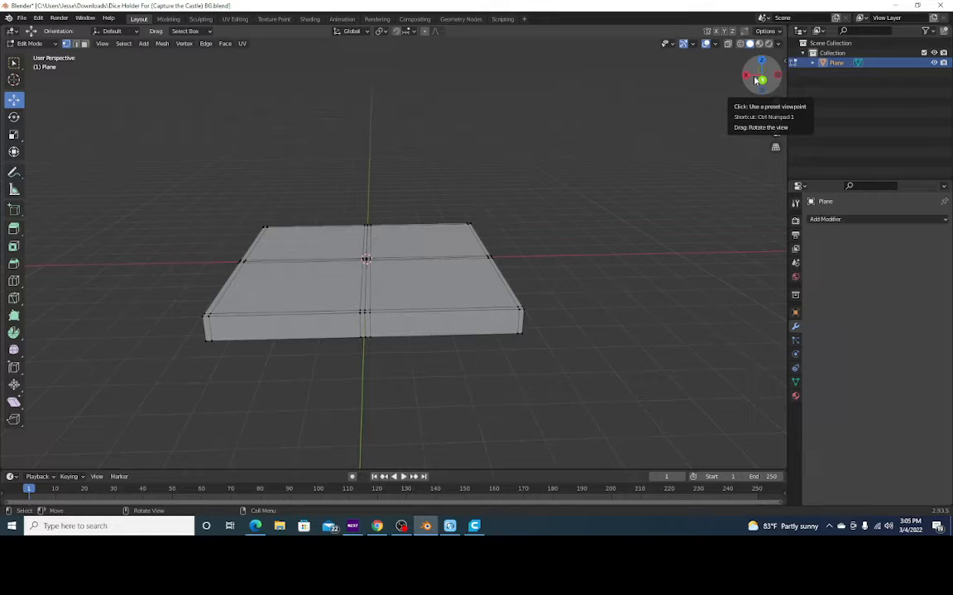
{"action": "key", "text": "ctrl+r"}
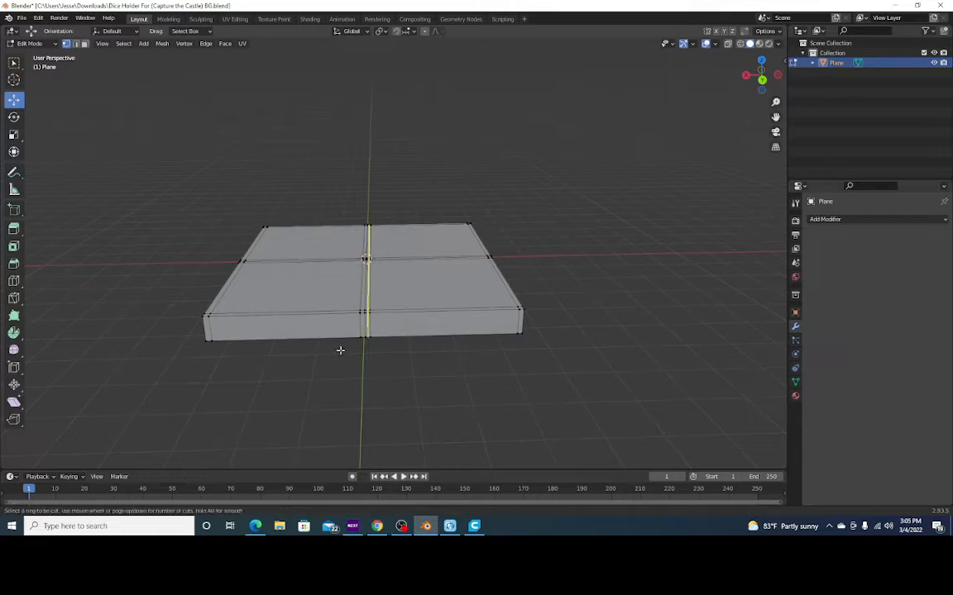
{"action": "left_click", "coordinate": [206, 329]}
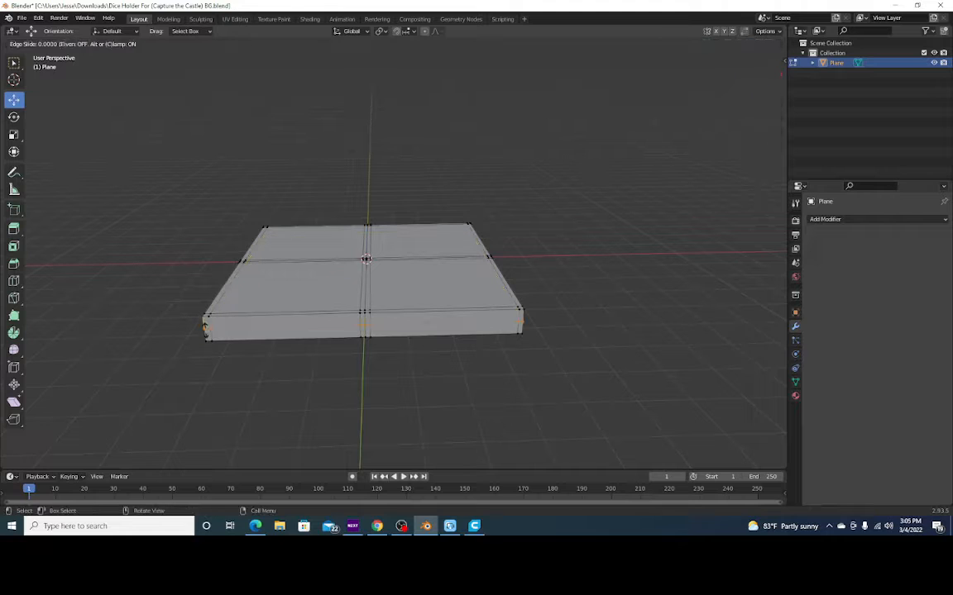
{"action": "left_click", "coordinate": [206, 329]}
{"action": "left_click", "coordinate": [297, 375]}
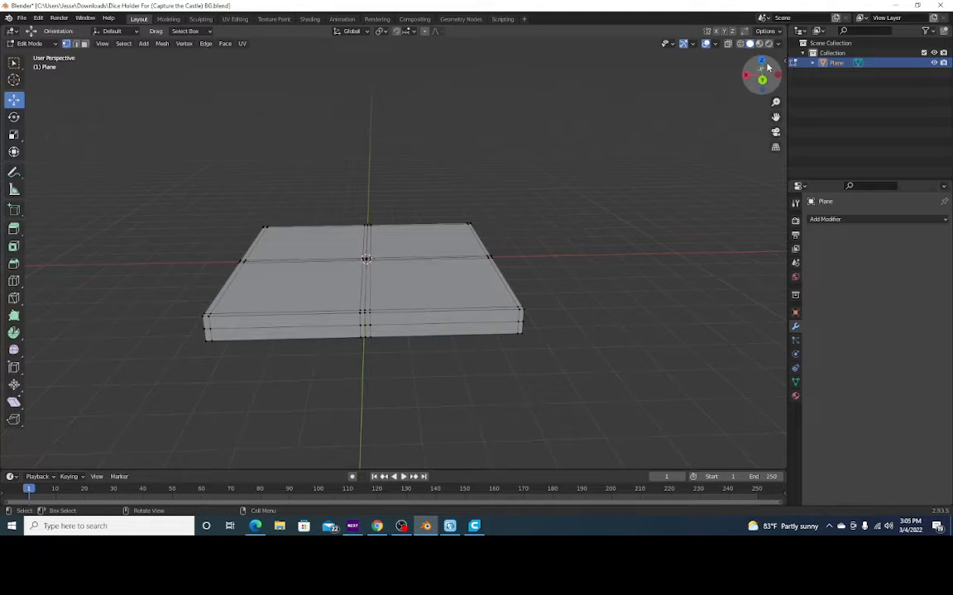
Step: Try to recess the slab's four large top faces by moving them down about 0.35 m in face selection, and undo the move
{"action": "left_click_drag", "start_coordinate": [769, 66], "coordinate": [738, 102]}
{"action": "scroll", "coordinate": [444, 307], "scroll_direction": "up", "scroll_amount": 1}
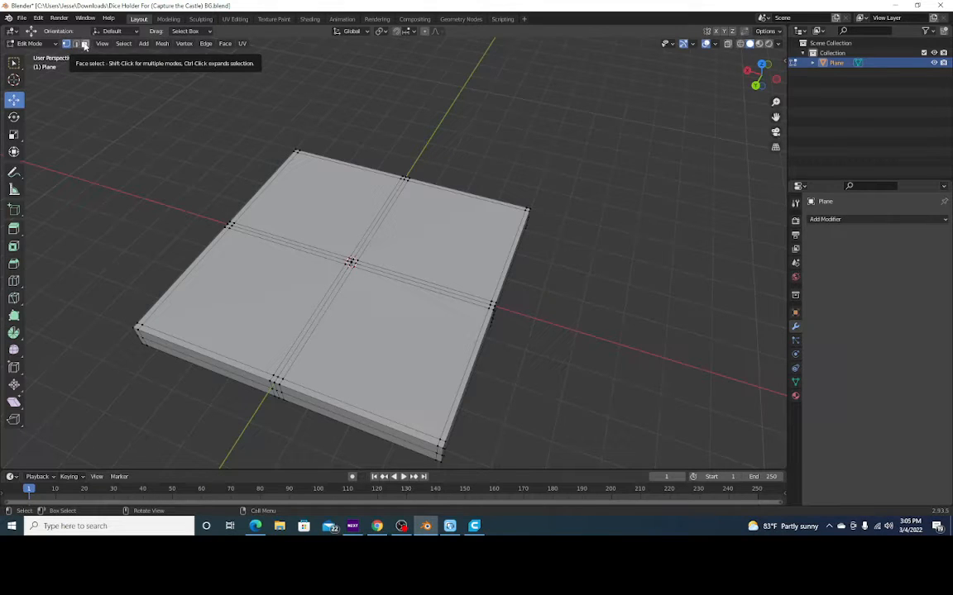
{"action": "left_click", "coordinate": [84, 43]}
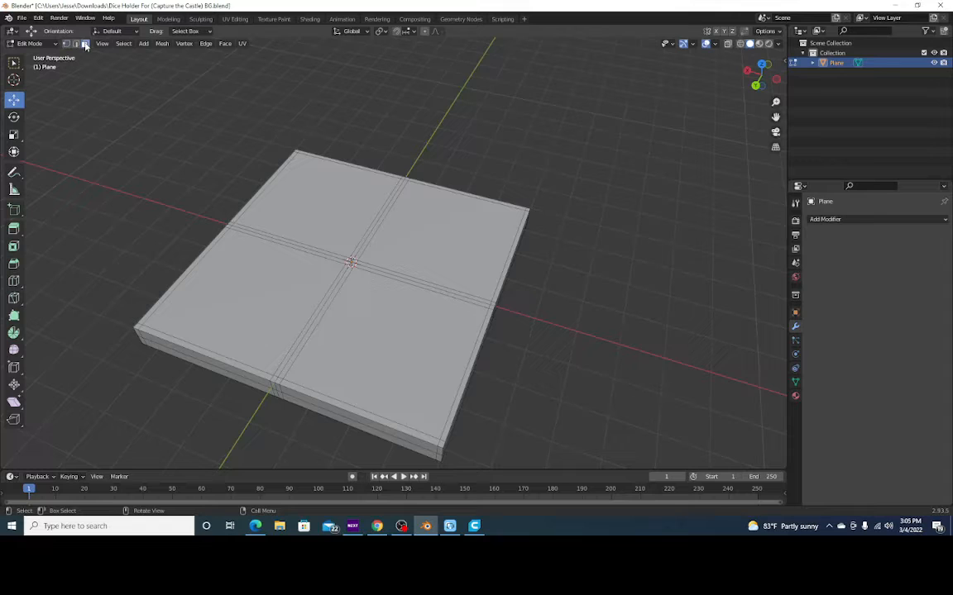
{"action": "left_click", "coordinate": [320, 185]}
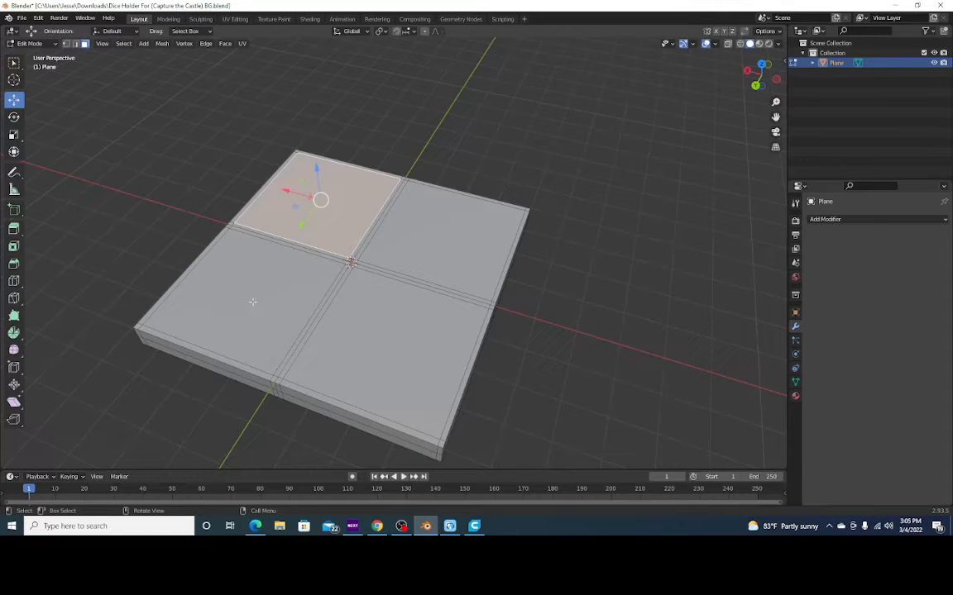
{"action": "left_click", "coordinate": [228, 255], "text": "shift"}
{"action": "left_click", "coordinate": [379, 298], "text": "shift"}
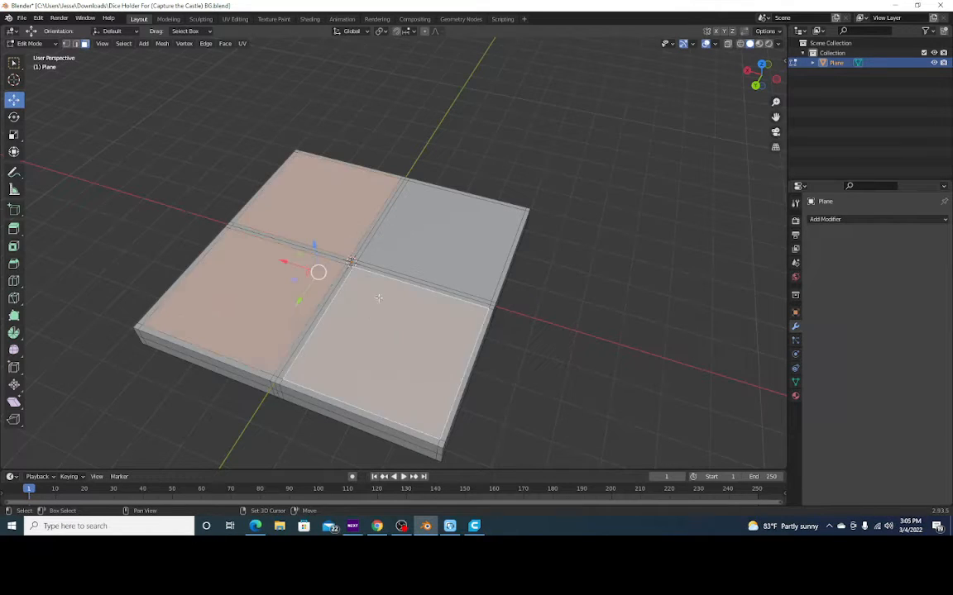
{"action": "left_click", "coordinate": [413, 224], "text": "shift"}
{"action": "left_click_drag", "start_coordinate": [760, 77], "coordinate": [805, 41]}
{"action": "scroll", "coordinate": [400, 219], "scroll_direction": "up", "scroll_amount": 2}
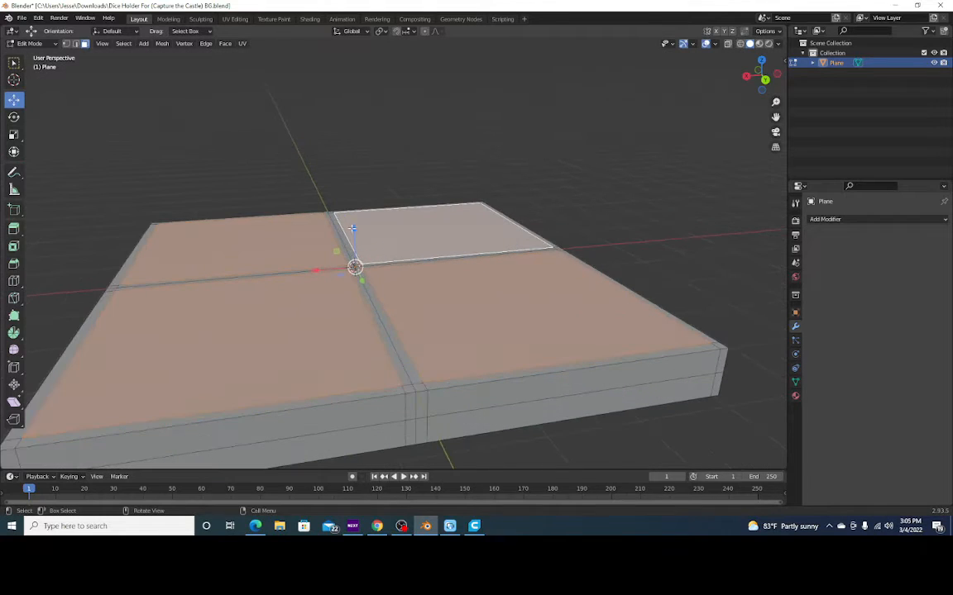
{"action": "key", "text": "e"}
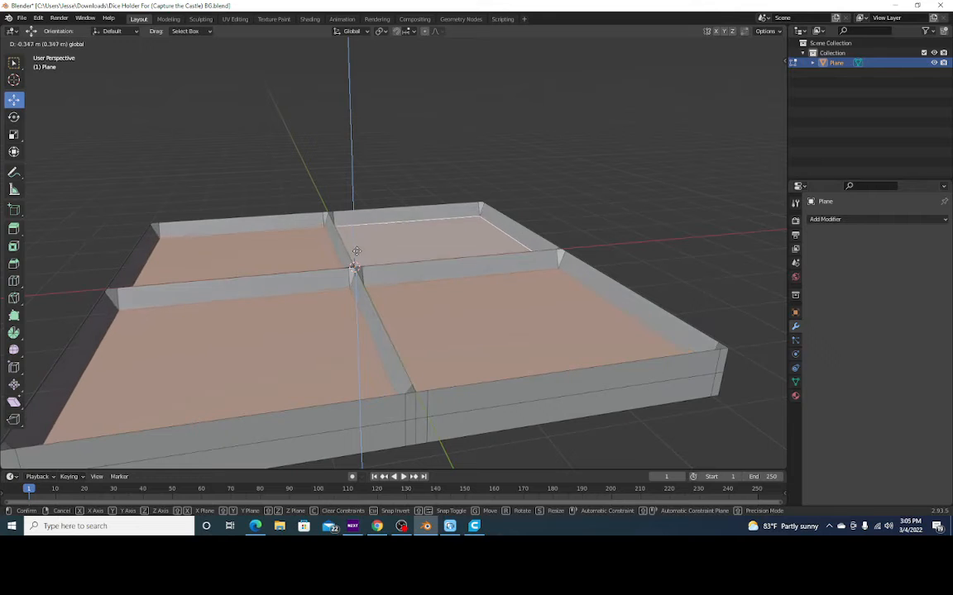
{"action": "left_click", "coordinate": [357, 257]}
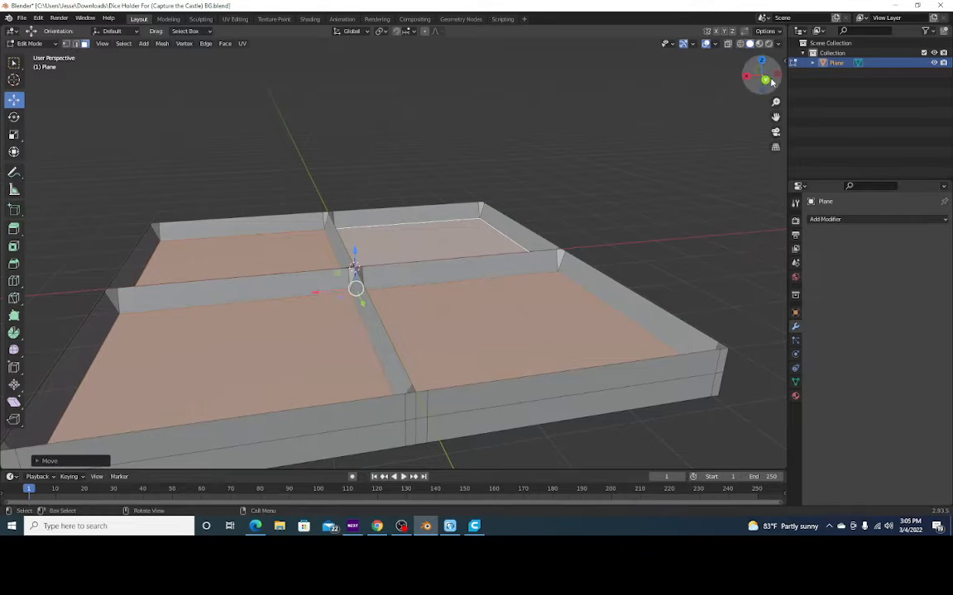
{"action": "mouse_move", "coordinate": [757, 80]}
{"action": "left_mouse_down"}
{"action": "mouse_move", "coordinate": [753, 61]}
{"action": "mouse_move", "coordinate": [756, 85]}
{"action": "left_mouse_up"}
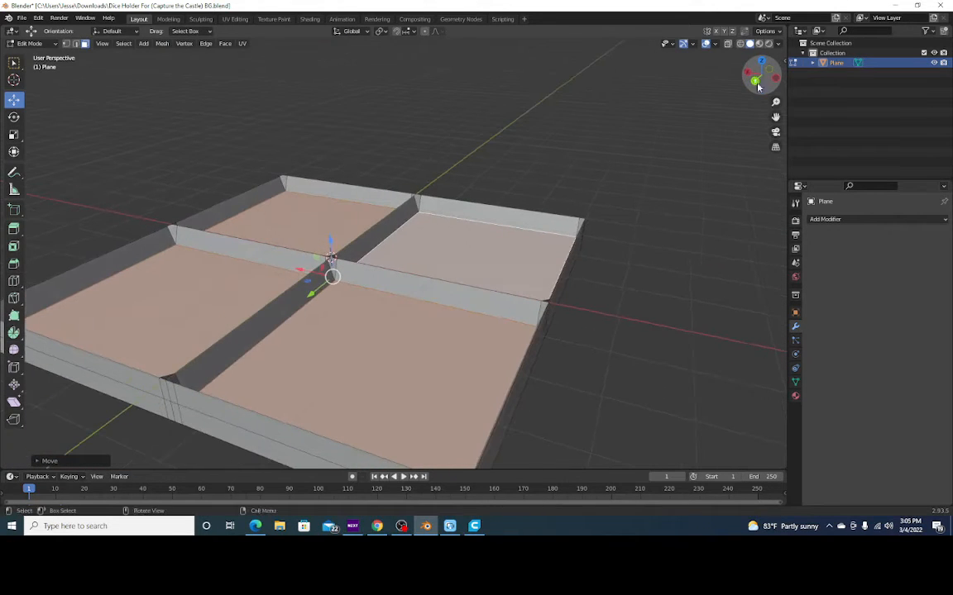
{"action": "key", "text": "ctrl+z"}
{"action": "key", "text": "ctrl+z"}
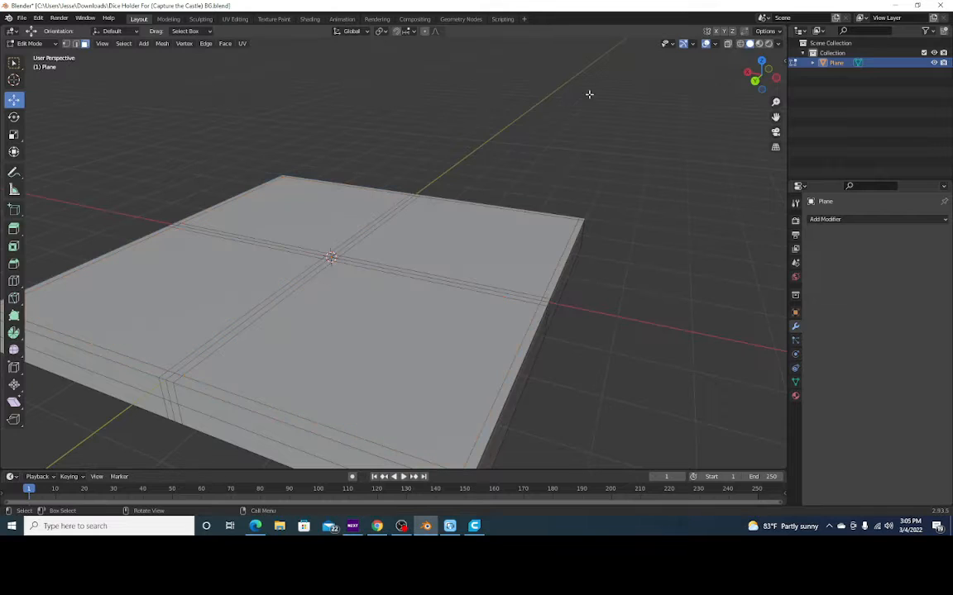
Step: Add a centred loop cut in each half of the middle divider strip that runs along the Y axis, without sliding
{"action": "left_click", "coordinate": [13, 281]}
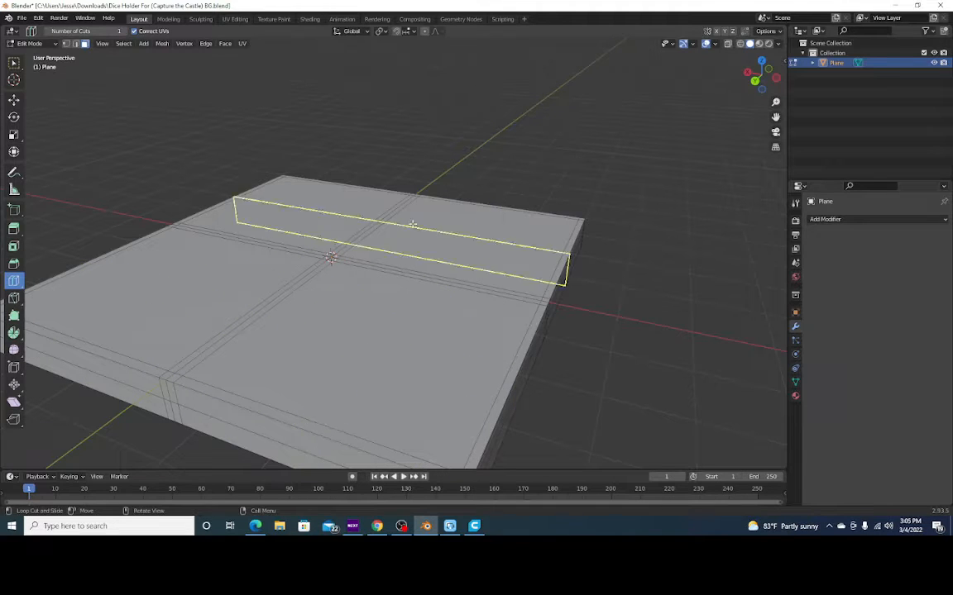
{"action": "left_click", "coordinate": [14, 100]}
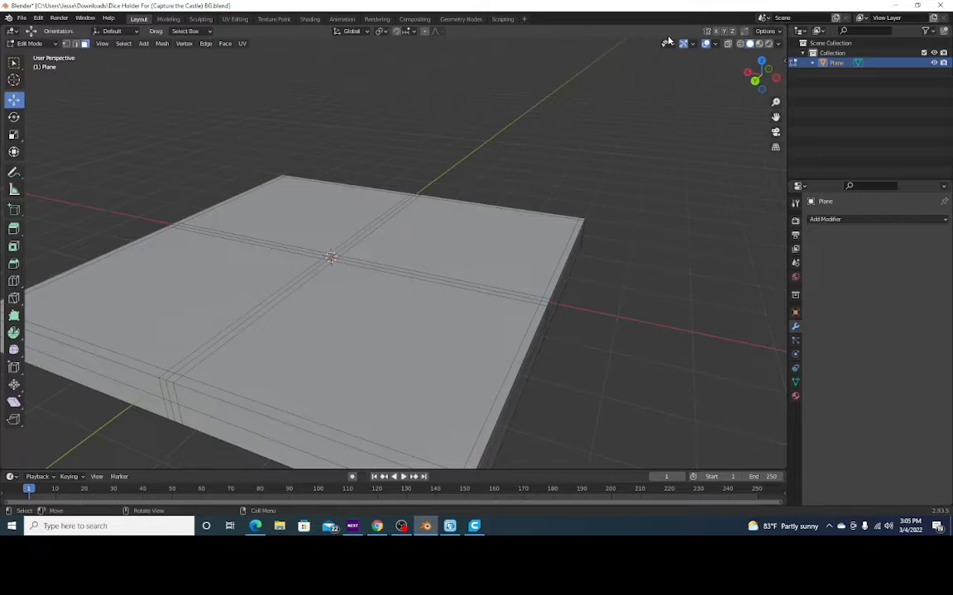
{"action": "left_click_drag", "start_coordinate": [766, 72], "coordinate": [795, 67]}
{"action": "scroll", "coordinate": [421, 266], "scroll_direction": "up", "scroll_amount": 2}
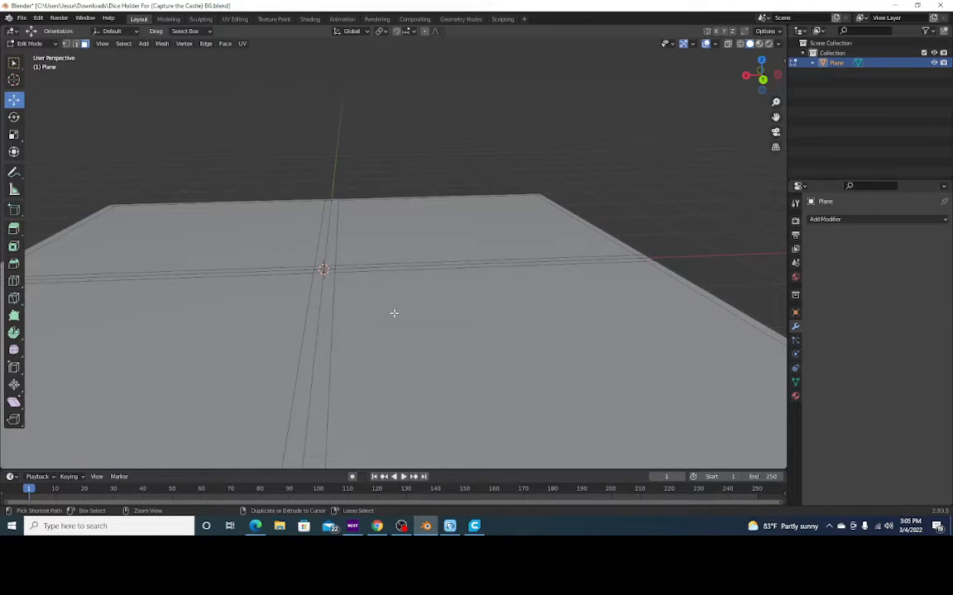
{"action": "key", "text": "ctrl+r"}
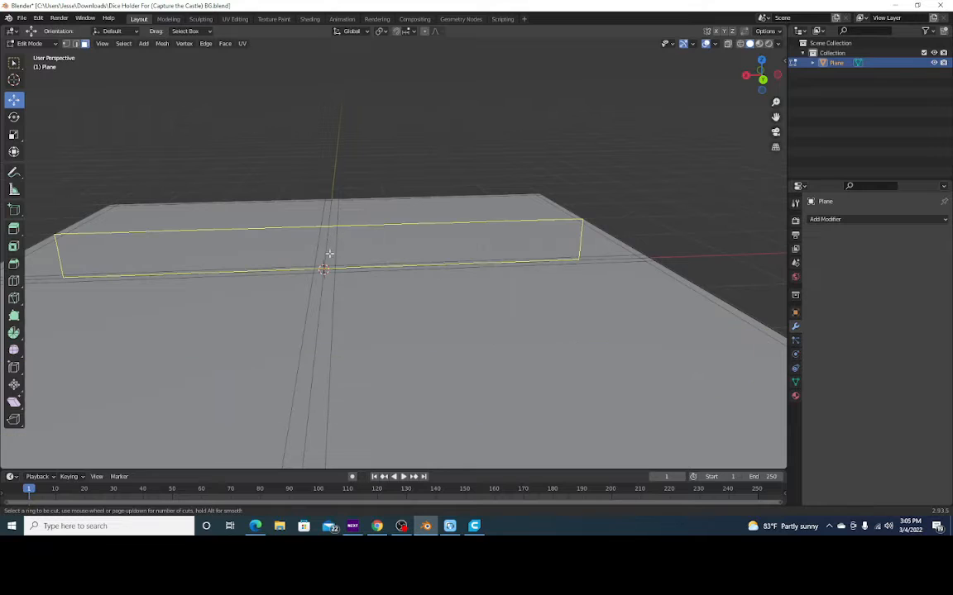
{"action": "left_click", "coordinate": [329, 266]}
{"action": "right_click", "coordinate": [329, 267]}
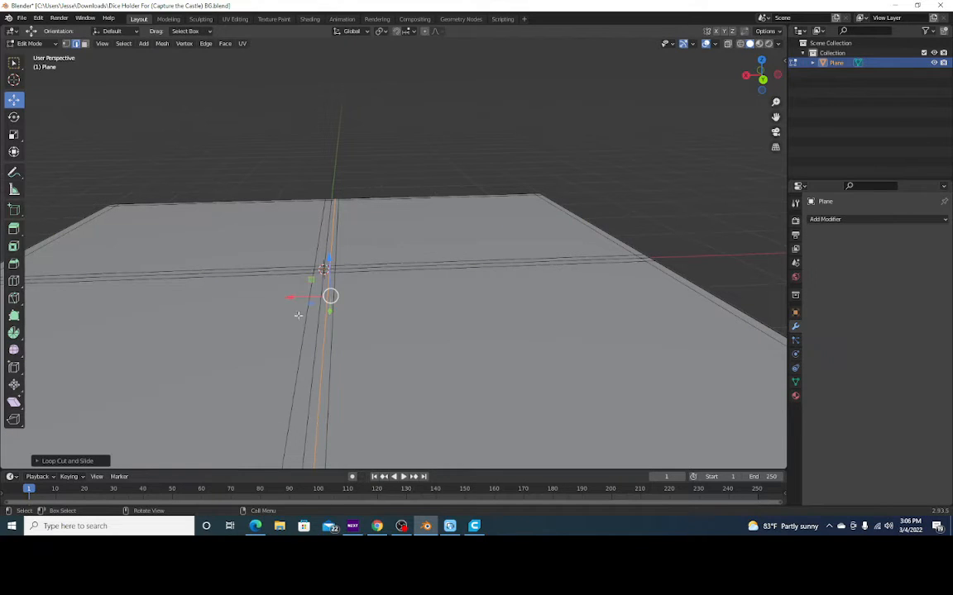
{"action": "key", "text": "ctrl+r"}
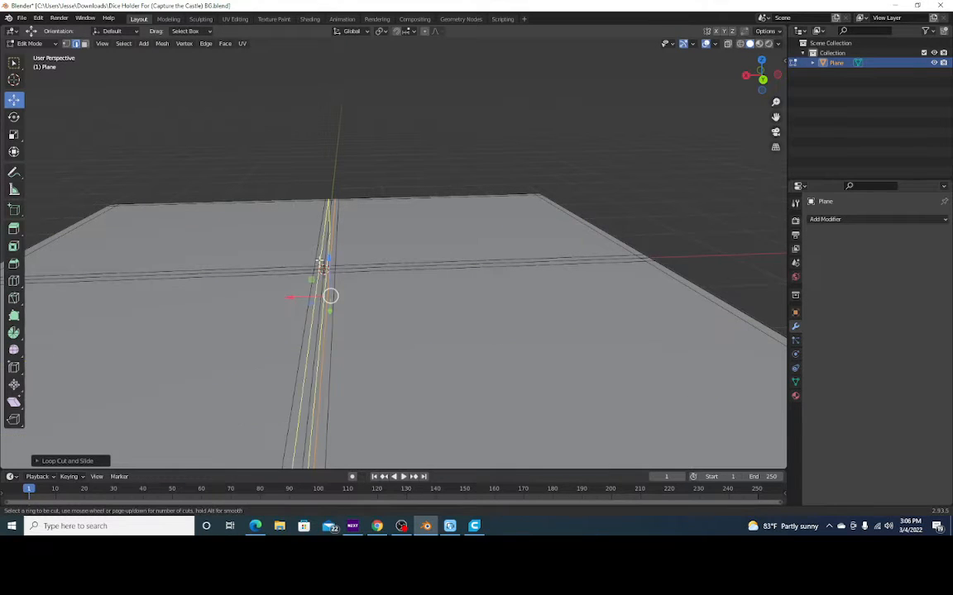
{"action": "left_click", "coordinate": [319, 268]}
{"action": "right_click", "coordinate": [319, 268]}
Step: Add a centred loop cut in each half of the middle divider strip that runs along the X axis, without sliding
{"action": "left_click_drag", "start_coordinate": [748, 74], "coordinate": [716, 80]}
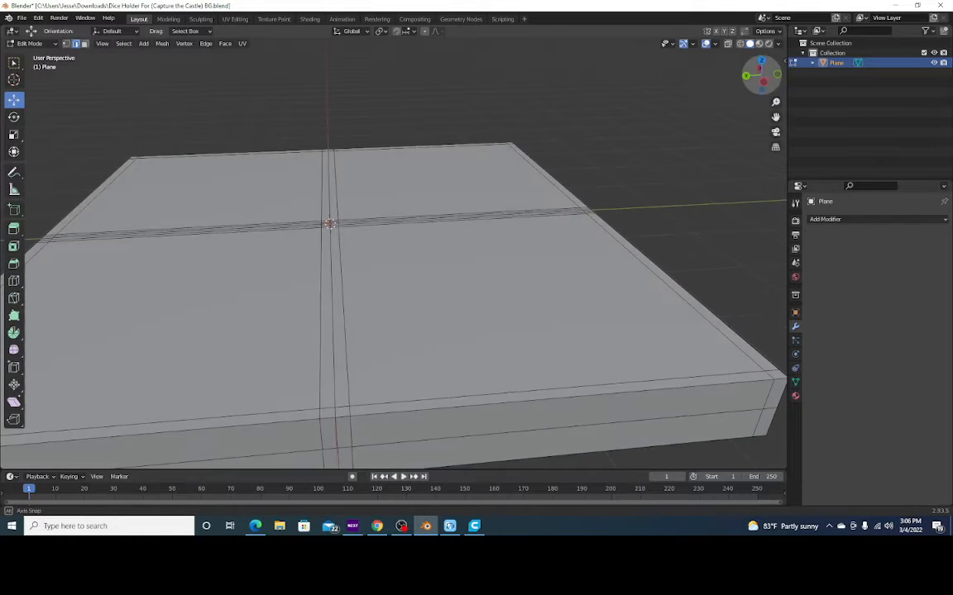
{"action": "key", "text": "ctrl+r"}
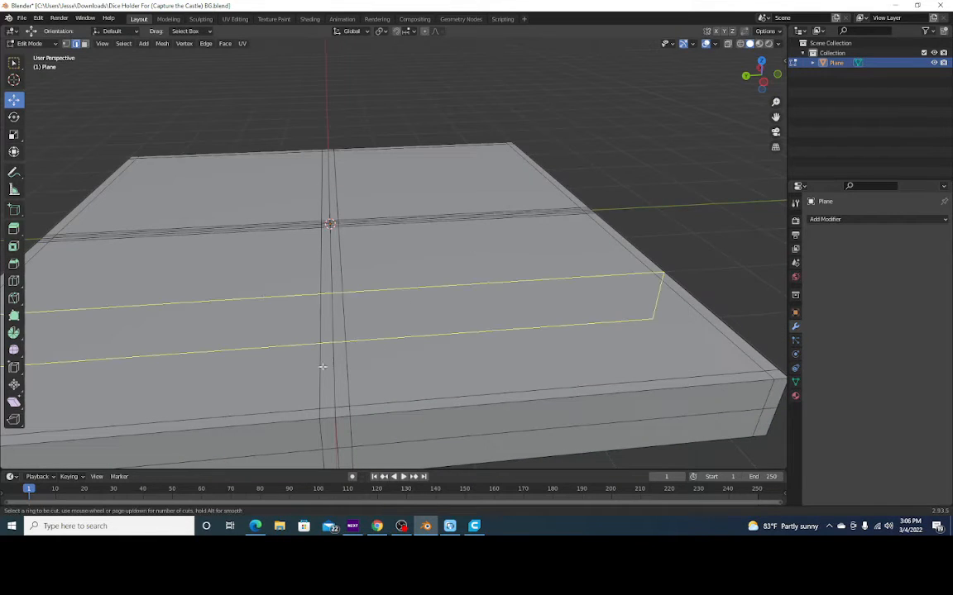
{"action": "left_click", "coordinate": [323, 145]}
{"action": "right_click", "coordinate": [367, 142]}
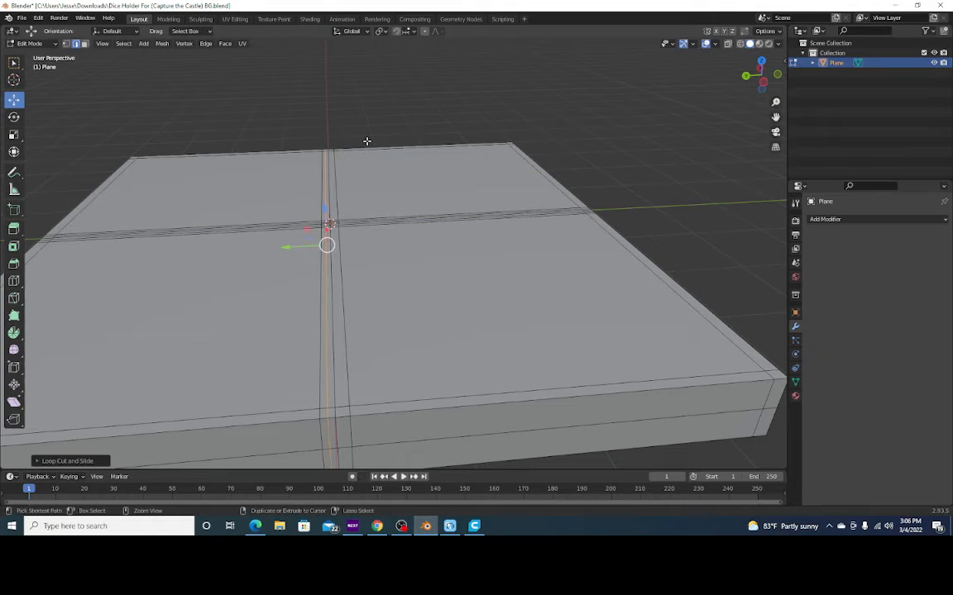
{"action": "key", "text": "ctrl+r"}
{"action": "left_click", "coordinate": [332, 151]}
{"action": "right_click", "coordinate": [331, 151]}
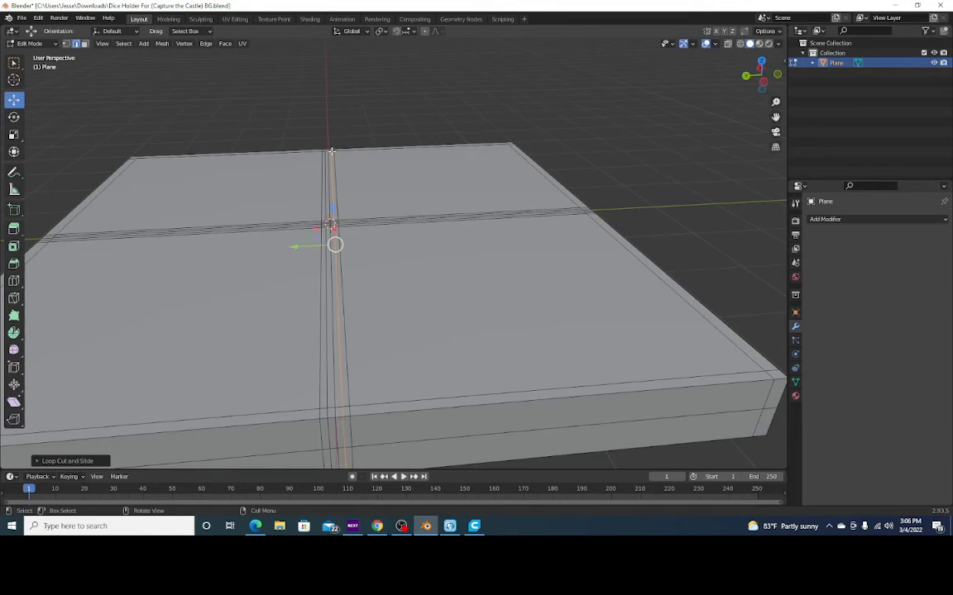
{"action": "left_click", "coordinate": [339, 124]}
Step: Add a loop cut inside the narrow border strip along the slab's negative X edge
{"action": "left_click_drag", "start_coordinate": [759, 77], "coordinate": [648, 72]}
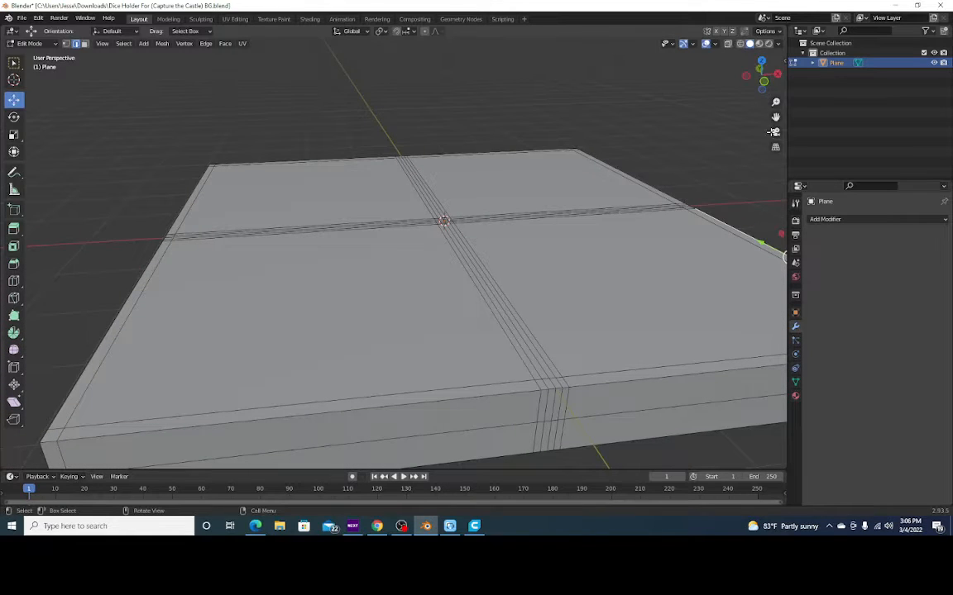
{"action": "scroll", "coordinate": [777, 108], "scroll_direction": "down", "scroll_amount": 3}
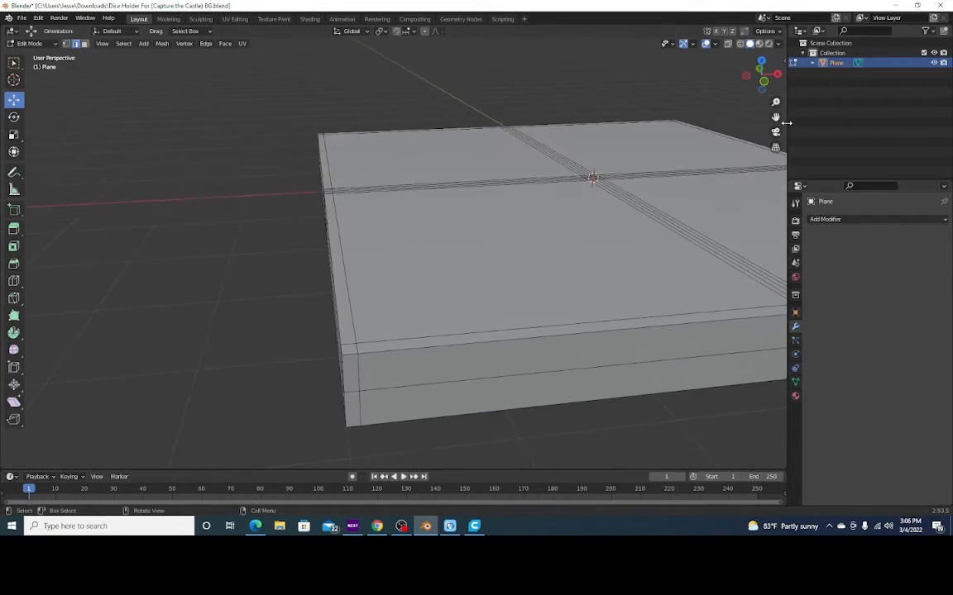
{"action": "scroll", "coordinate": [779, 103], "scroll_direction": "up", "scroll_amount": 3}
{"action": "key", "text": "ctrl+r"}
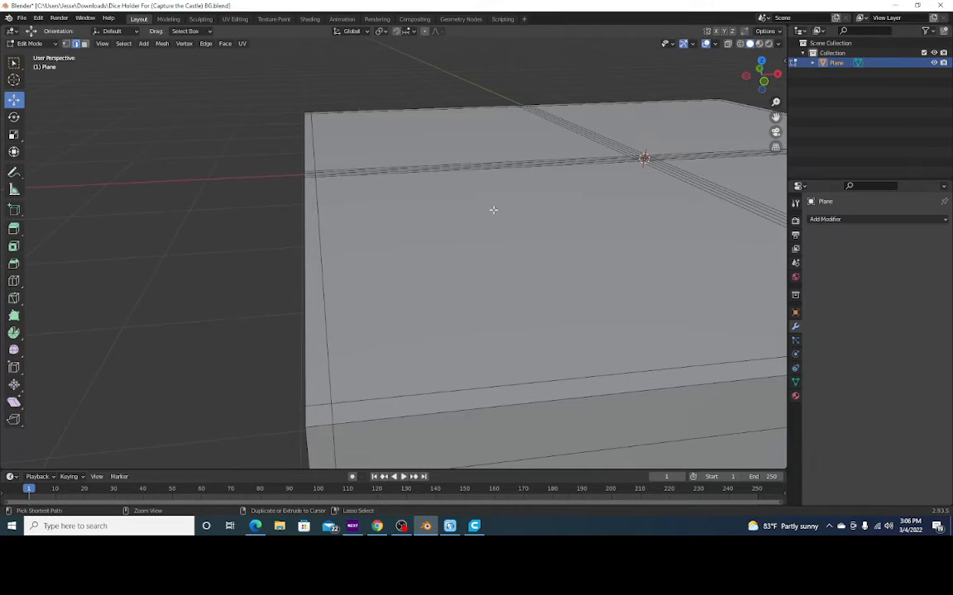
{"action": "left_click", "coordinate": [305, 113]}
{"action": "left_click", "coordinate": [307, 113]}
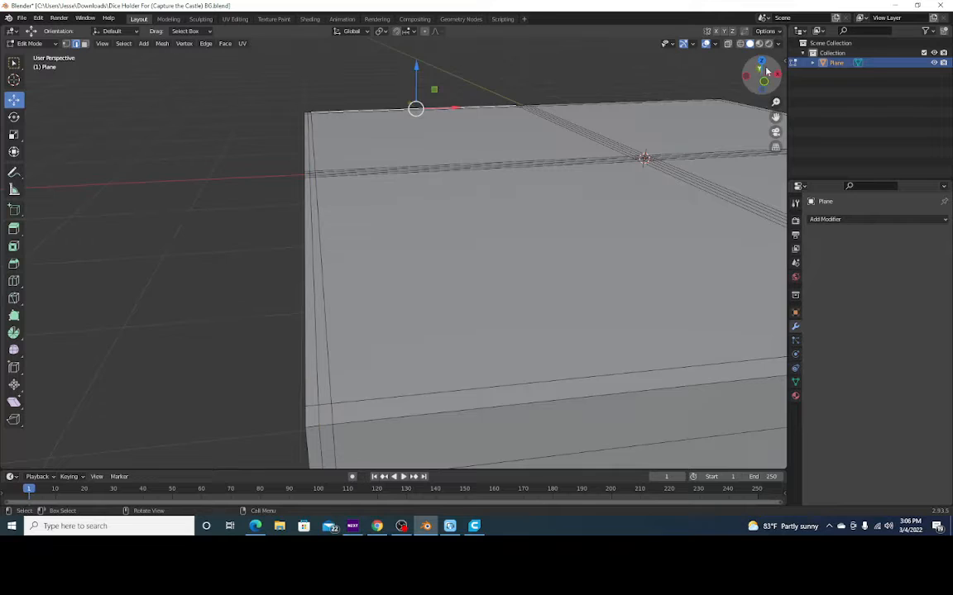
Step: Add a loop cut inside the narrow border strip along the slab's negative Y edge
{"action": "middle_click_drag", "start_coordinate": [417, 106], "coordinate": [607, 108]}
{"action": "left_click_drag", "start_coordinate": [751, 74], "coordinate": [707, 88]}
{"action": "scroll", "coordinate": [634, 162], "scroll_direction": "down", "scroll_amount": 4}
{"action": "key", "text": "ctrl+r"}
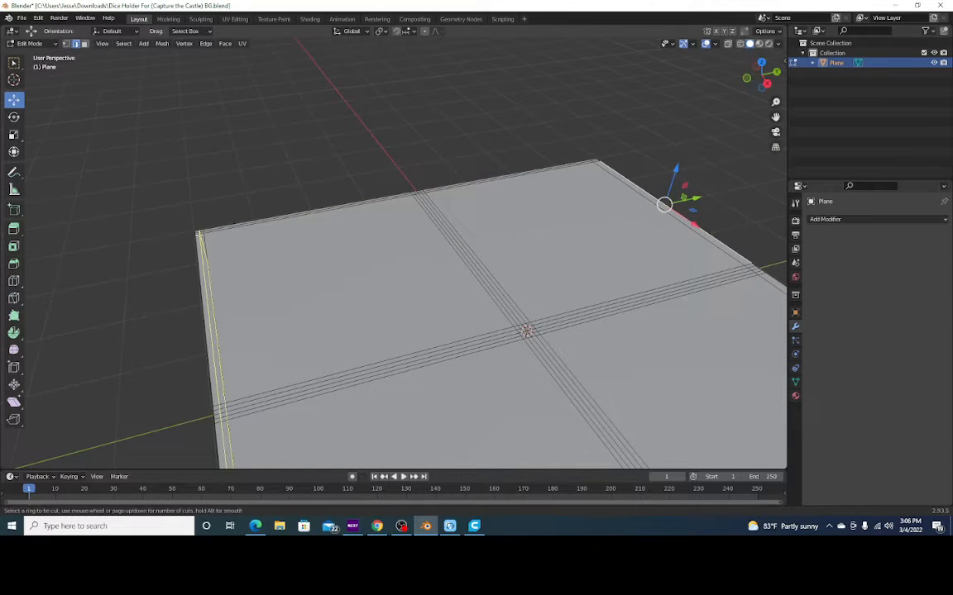
{"action": "left_click", "coordinate": [198, 234]}
{"action": "left_click", "coordinate": [199, 234]}
{"action": "left_click", "coordinate": [396, 94]}
Step: Add a loop cut inside the narrow border strip along the slab's positive Y edge
{"action": "left_click_drag", "start_coordinate": [775, 119], "coordinate": [429, 117]}
{"action": "left_click_drag", "start_coordinate": [760, 78], "coordinate": [735, 78]}
{"action": "key", "text": "ctrl+r"}
{"action": "left_click", "coordinate": [411, 164]}
{"action": "left_click", "coordinate": [485, 167]}
Step: Add a loop cut inside the narrow border strip along the slab's positive X edge
{"action": "left_click_drag", "start_coordinate": [776, 118], "coordinate": [880, 4]}
{"action": "left_click_drag", "start_coordinate": [753, 80], "coordinate": [843, 80]}
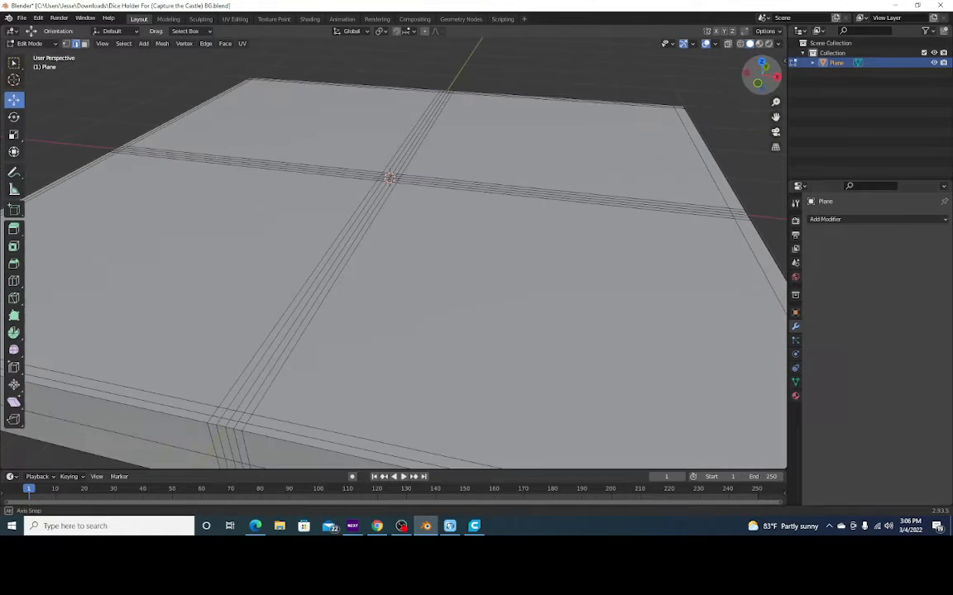
{"action": "mouse_move", "coordinate": [775, 117]}
{"action": "left_mouse_down"}
{"action": "mouse_move", "coordinate": [761, 119]}
{"action": "mouse_move", "coordinate": [772, 118]}
{"action": "left_mouse_up"}
{"action": "key", "text": "ctrl+r"}
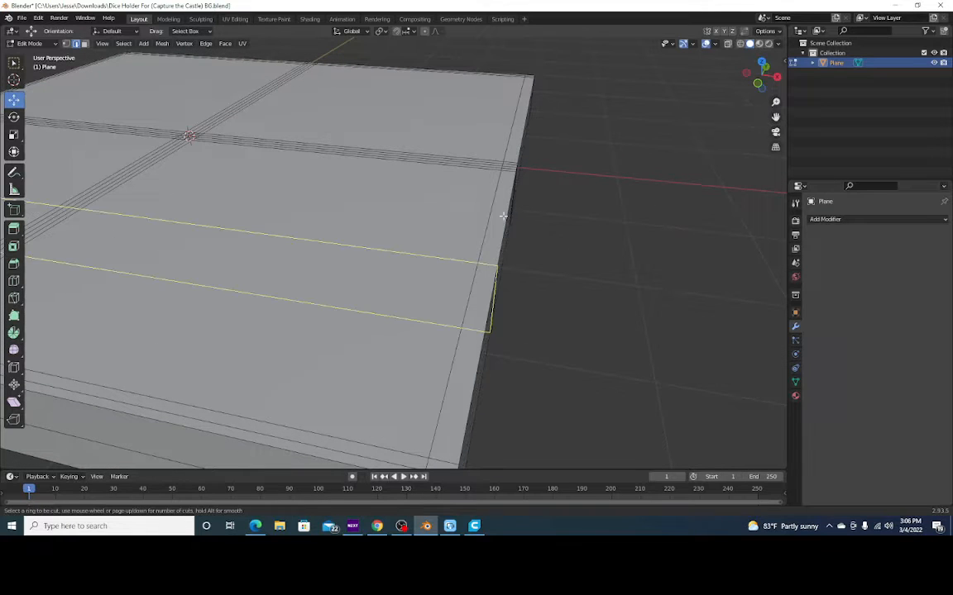
{"action": "left_click", "coordinate": [530, 73]}
{"action": "left_click", "coordinate": [530, 75]}
{"action": "left_click", "coordinate": [532, 74]}
Step: In face selection, select the four large top faces and move them down about 0.5 m along Z to form compartments
{"action": "left_click_drag", "start_coordinate": [762, 95], "coordinate": [826, 148]}
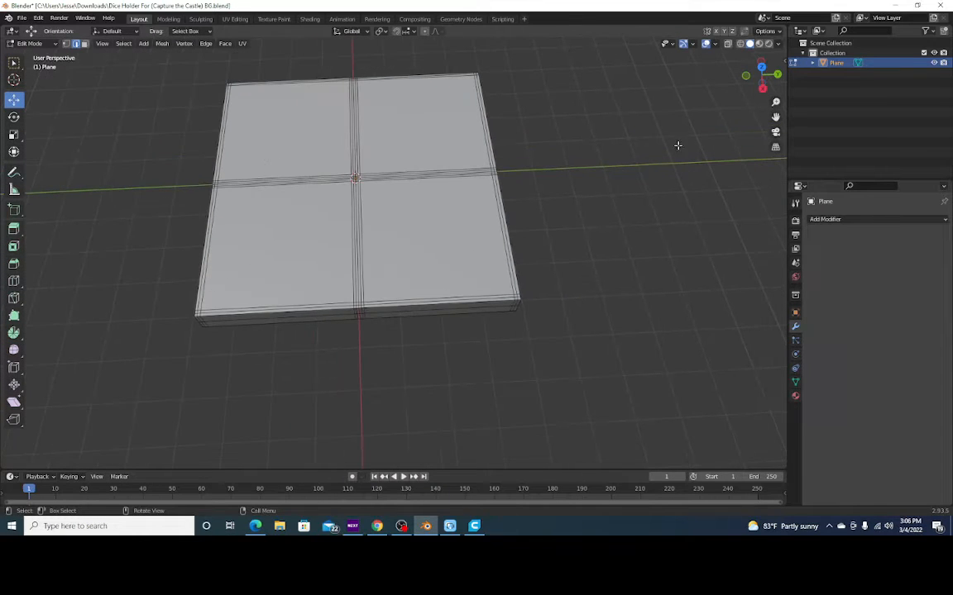
{"action": "left_click", "coordinate": [84, 44]}
{"action": "scroll", "coordinate": [278, 237], "scroll_direction": "down", "scroll_amount": 1}
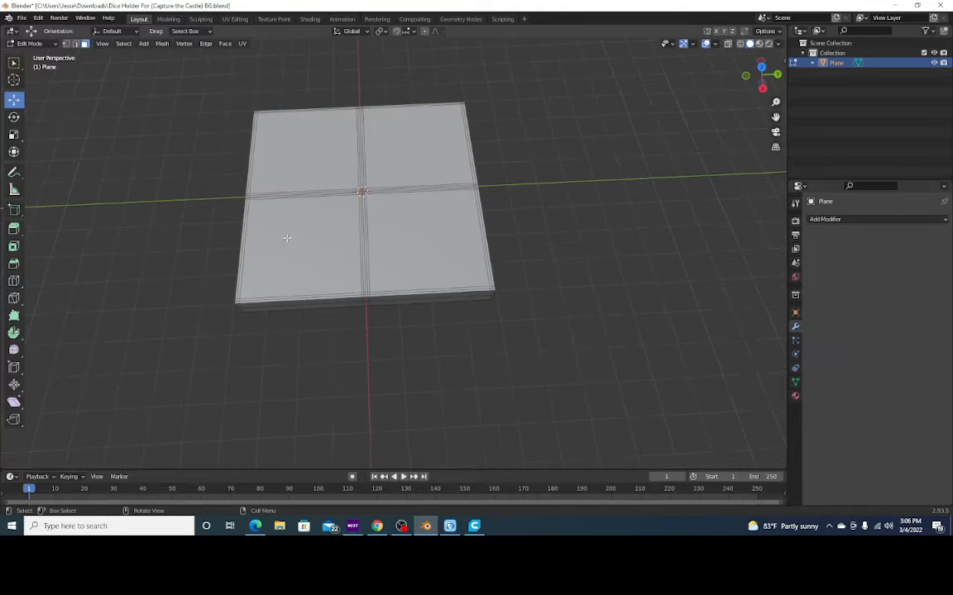
{"action": "left_click", "coordinate": [318, 234]}
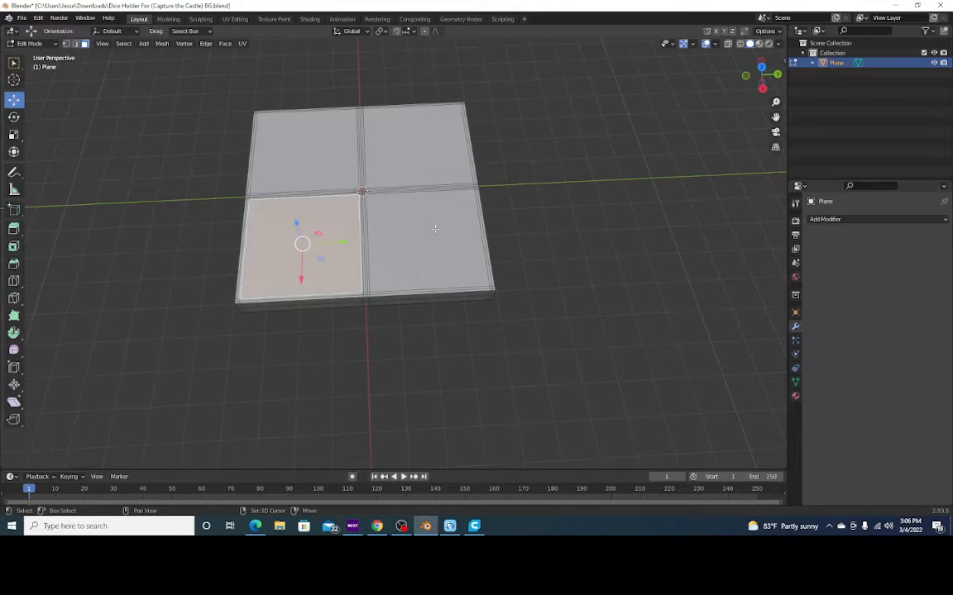
{"action": "left_click", "coordinate": [434, 227], "text": "shift"}
{"action": "left_click", "coordinate": [417, 151], "text": "shift"}
{"action": "left_click_drag", "start_coordinate": [759, 76], "coordinate": [653, 64]}
{"action": "left_click_drag", "start_coordinate": [776, 117], "coordinate": [787, 123]}
{"action": "scroll", "coordinate": [730, 97], "scroll_direction": "up", "scroll_amount": 2}
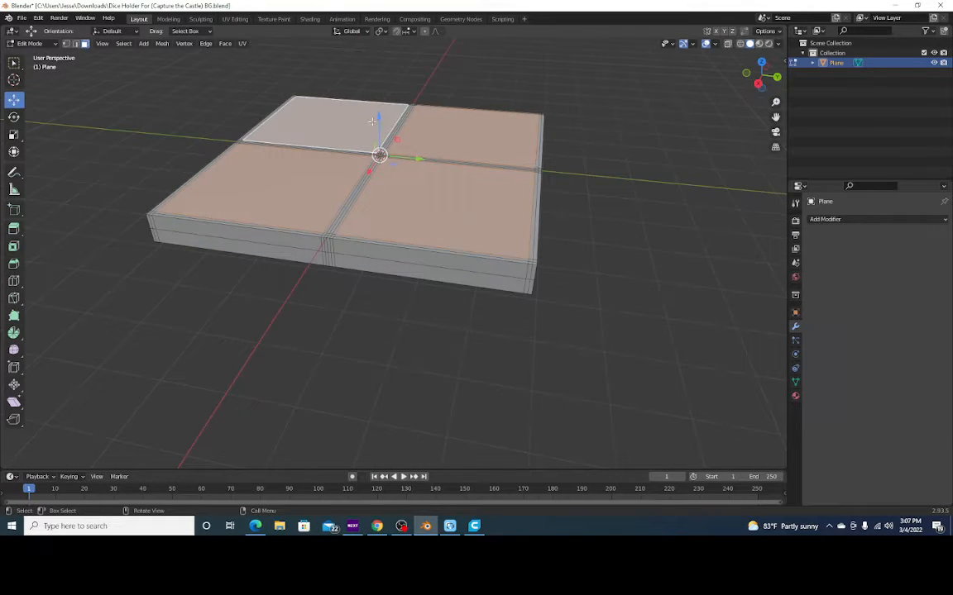
{"action": "key", "text": "e"}
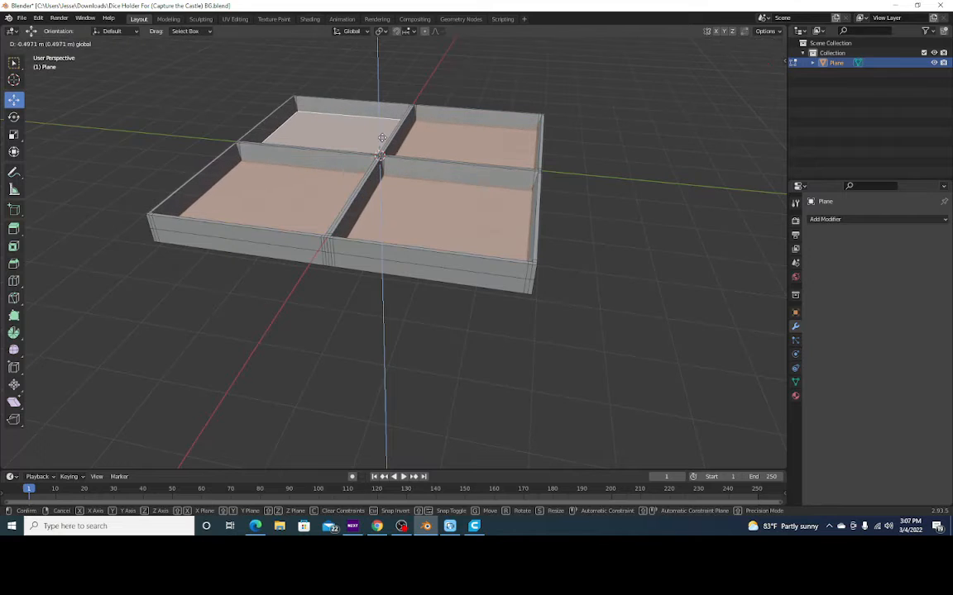
{"action": "left_click_drag", "start_coordinate": [383, 139], "coordinate": [383, 140]}
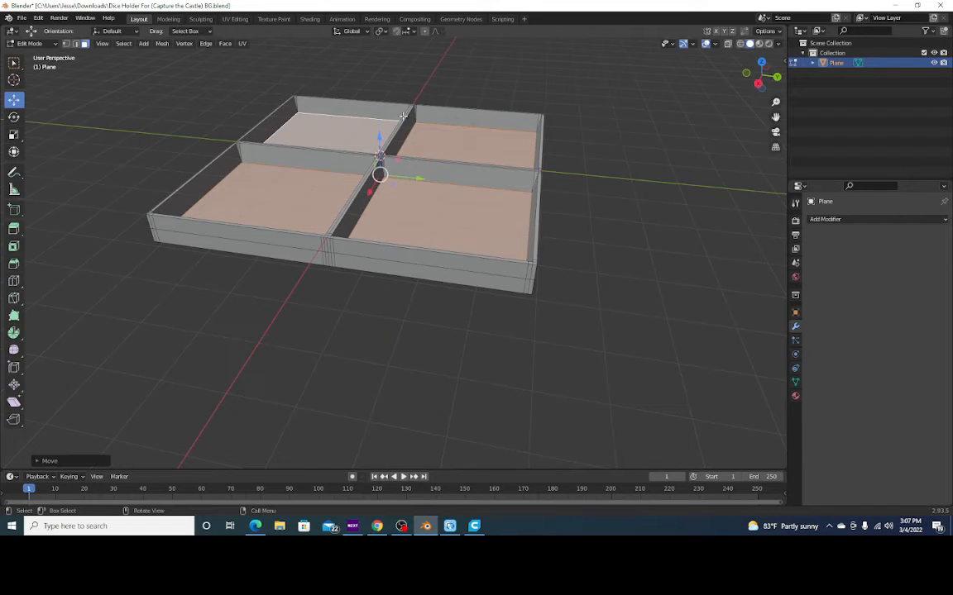
Step: Lower the four compartment floors about 0.09 m further along Z and deselect everything
{"action": "left_click_drag", "start_coordinate": [775, 116], "coordinate": [768, 128]}
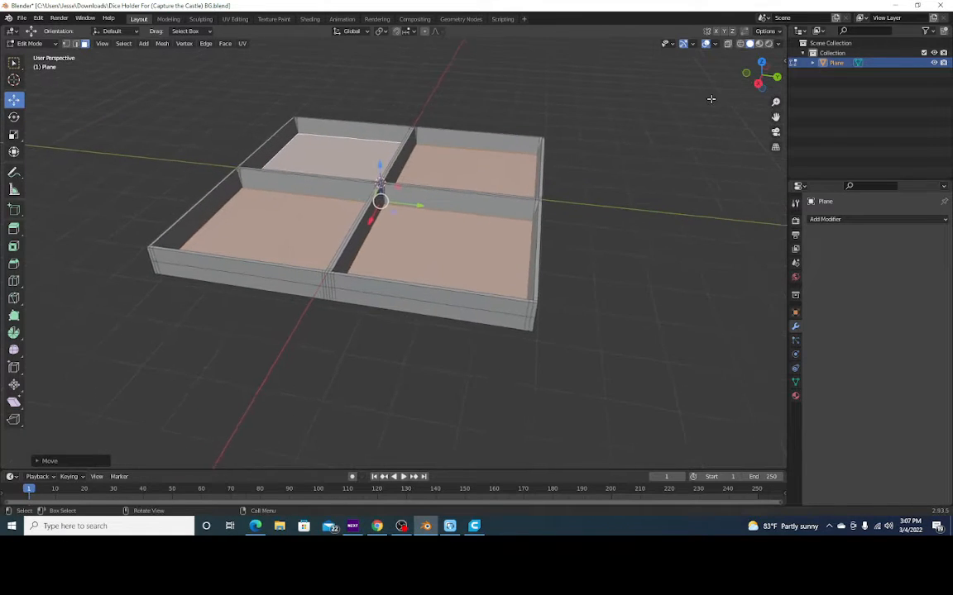
{"action": "scroll", "coordinate": [398, 151], "scroll_direction": "up", "scroll_amount": 2}
{"action": "mouse_move", "coordinate": [374, 142]}
{"action": "left_mouse_down"}
{"action": "mouse_move", "coordinate": [374, 152]}
{"action": "mouse_move", "coordinate": [387, 146]}
{"action": "left_mouse_up"}
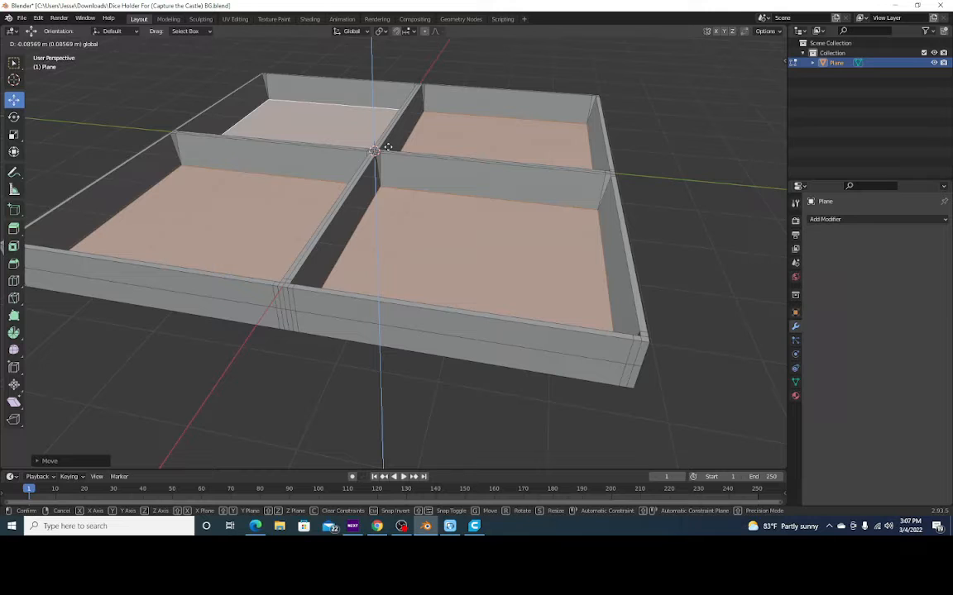
{"action": "left_click_drag", "start_coordinate": [388, 147], "coordinate": [389, 147]}
{"action": "left_click", "coordinate": [684, 111]}
{"action": "left_click_drag", "start_coordinate": [764, 81], "coordinate": [606, 74]}
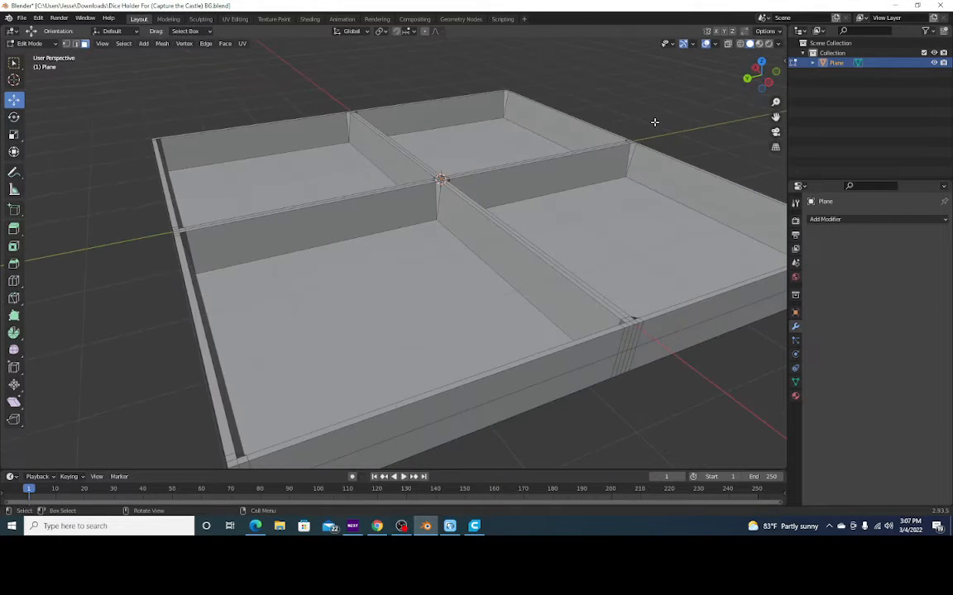
Step: Inspect the four compartments and the tray's outer walls from several sides and from above
{"action": "scroll", "coordinate": [659, 115], "scroll_direction": "down", "scroll_amount": 4}
{"action": "left_click_drag", "start_coordinate": [768, 90], "coordinate": [733, 87]}
{"action": "scroll", "coordinate": [732, 203], "scroll_direction": "up", "scroll_amount": 3}
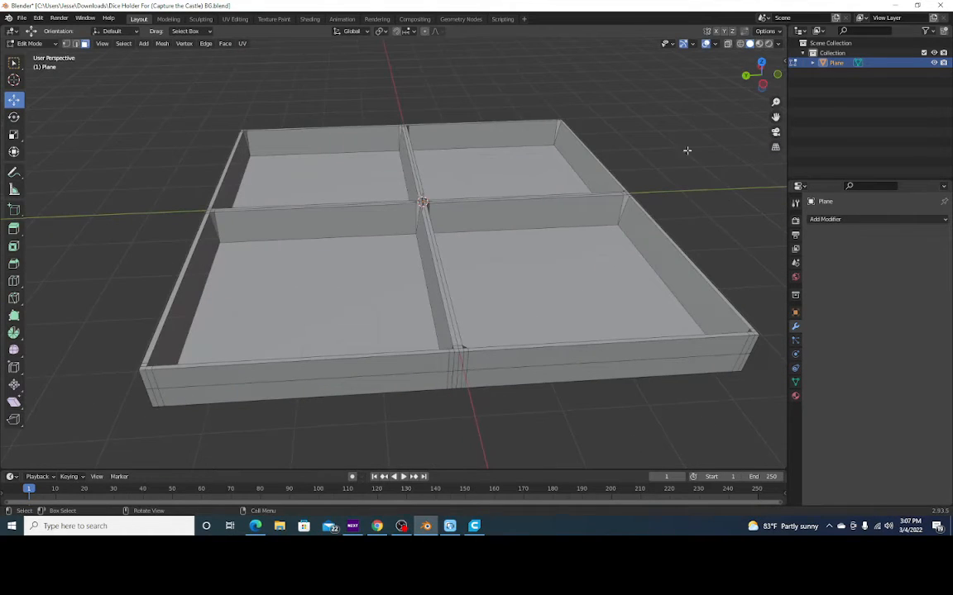
{"action": "left_click_drag", "start_coordinate": [757, 81], "coordinate": [830, 73]}
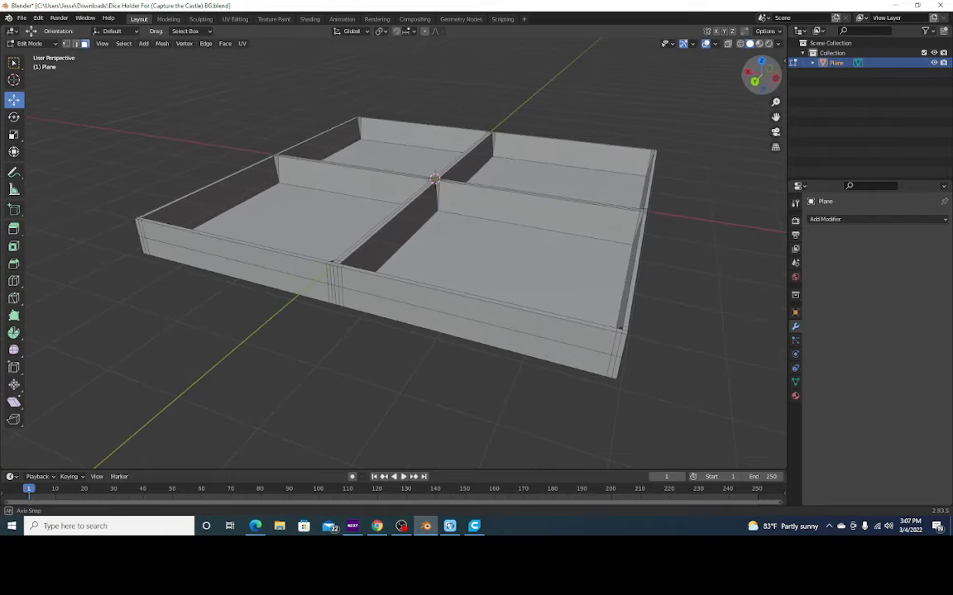
{"action": "left_click_drag", "start_coordinate": [759, 76], "coordinate": [814, 76]}
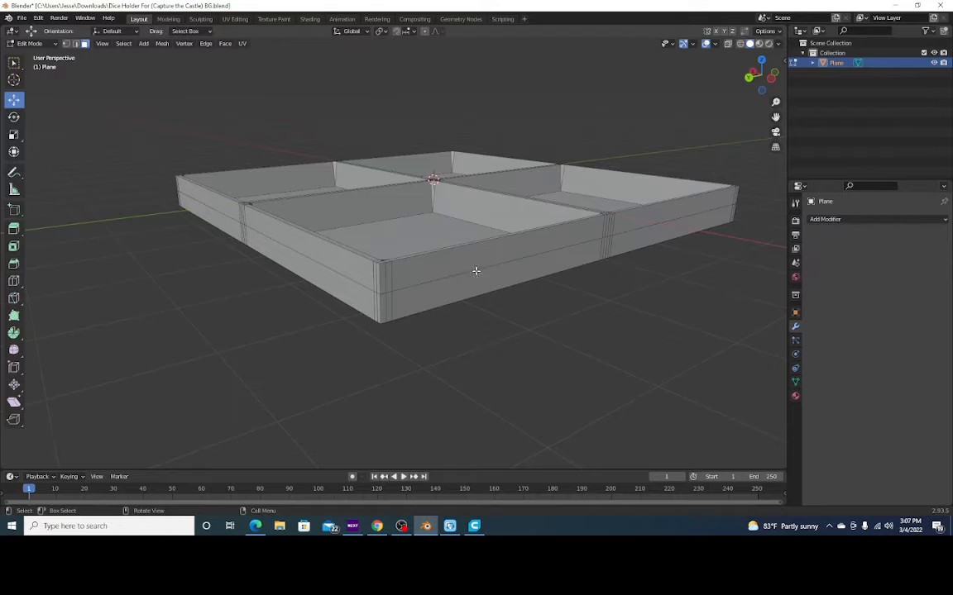
{"action": "left_click_drag", "start_coordinate": [761, 76], "coordinate": [843, 171]}
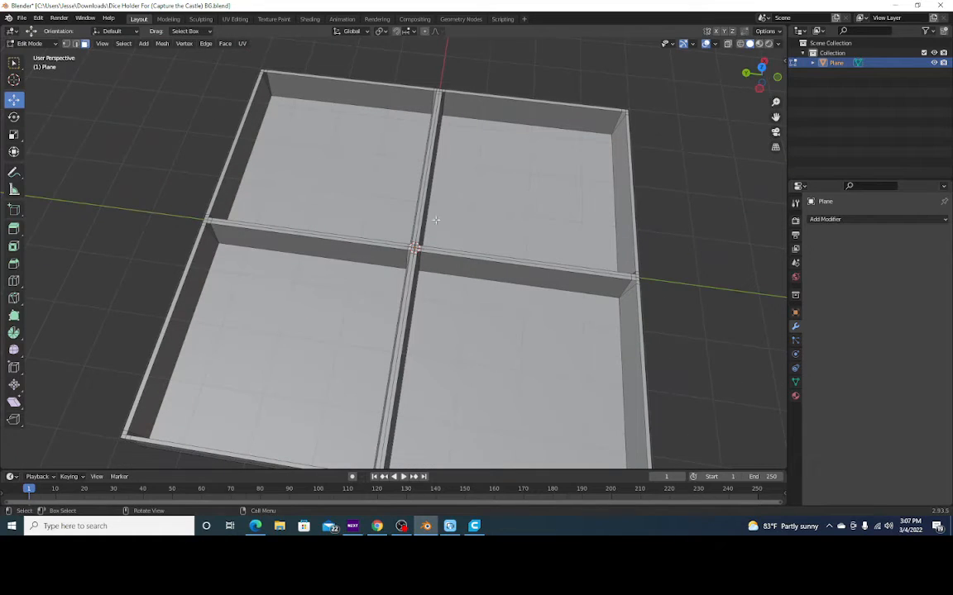
{"action": "scroll", "coordinate": [435, 212], "scroll_direction": "down", "scroll_amount": 3}
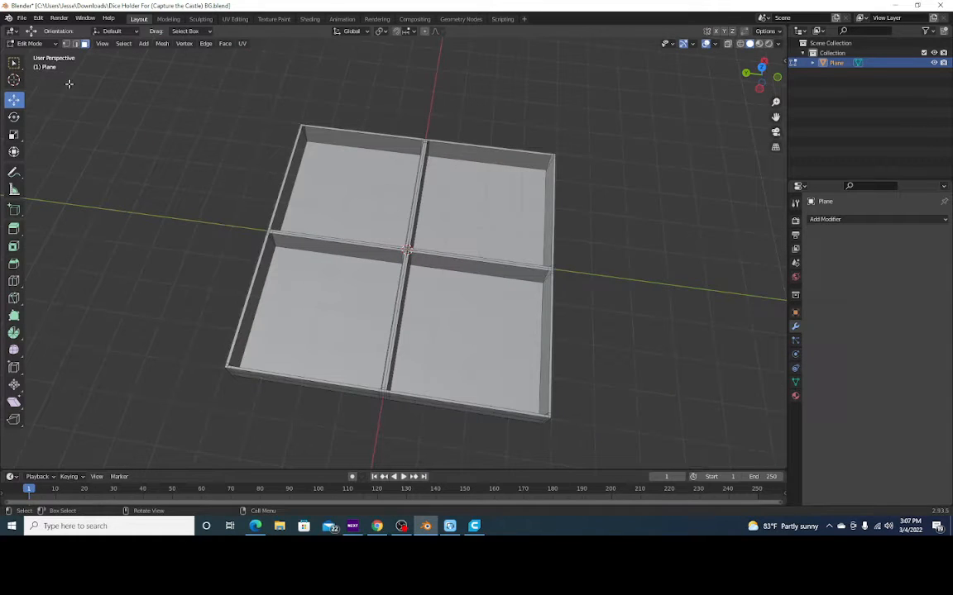
Step: In Object Mode, move the whole tray slightly upward along Z
{"action": "key", "text": "Tab"}
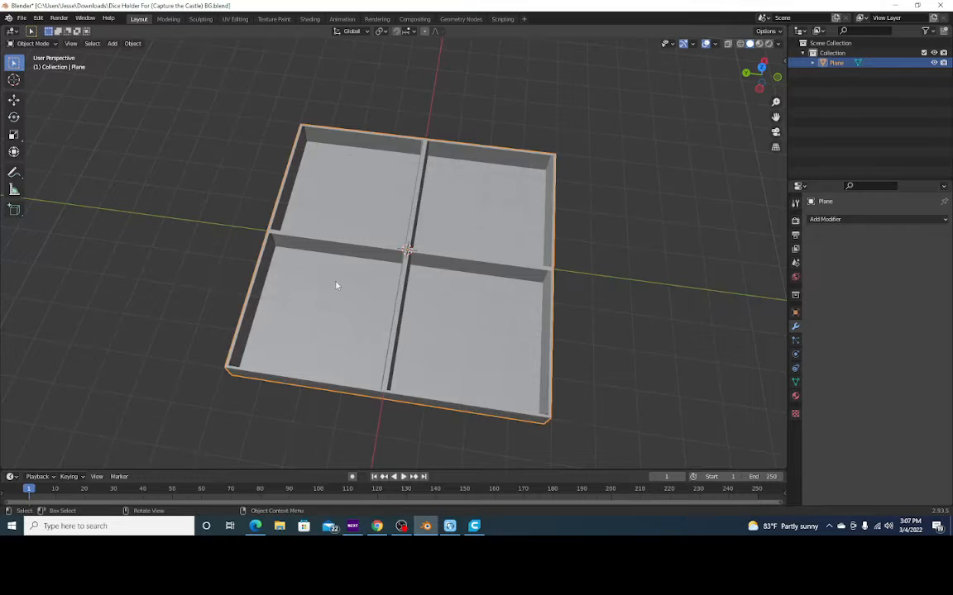
{"action": "left_click_drag", "start_coordinate": [759, 79], "coordinate": [724, 80]}
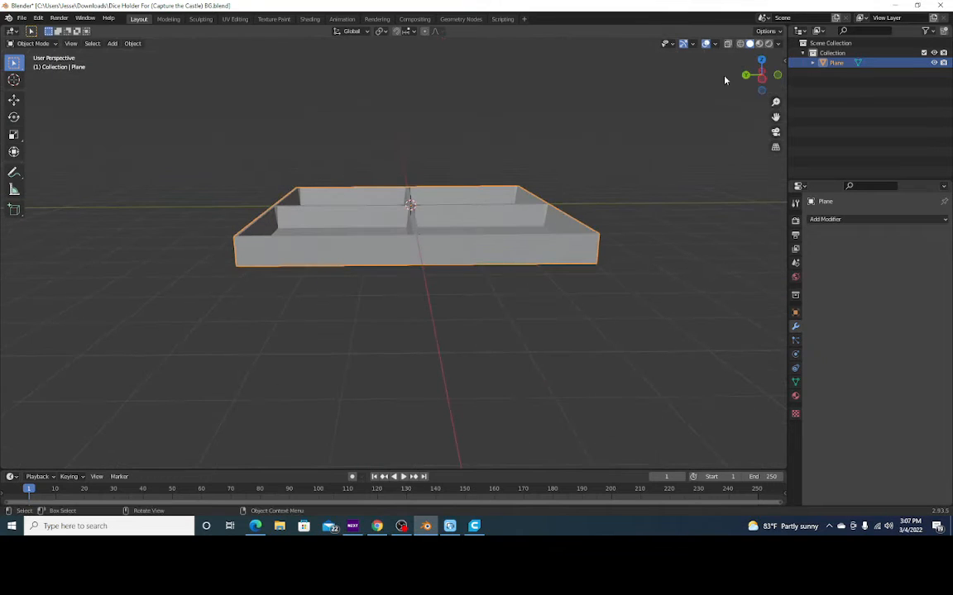
{"action": "left_click", "coordinate": [11, 100]}
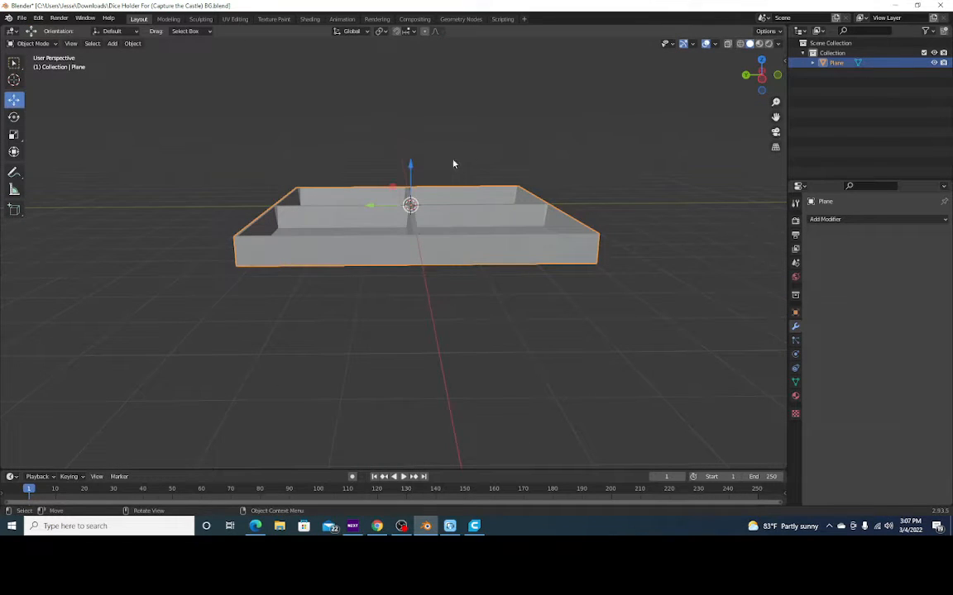
{"action": "left_click_drag", "start_coordinate": [411, 170], "coordinate": [407, 144]}
{"action": "left_click_drag", "start_coordinate": [761, 79], "coordinate": [734, 78]}
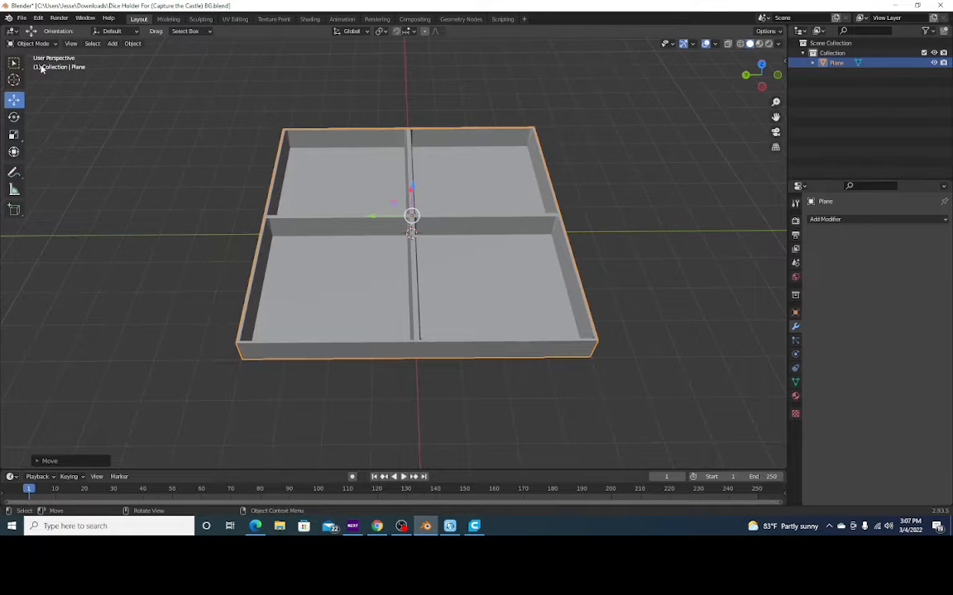
Step: In Edit Mode, add centred loop cuts through both compartment columns along Y and through the compartment rows along X
{"action": "key", "text": "Tab"}
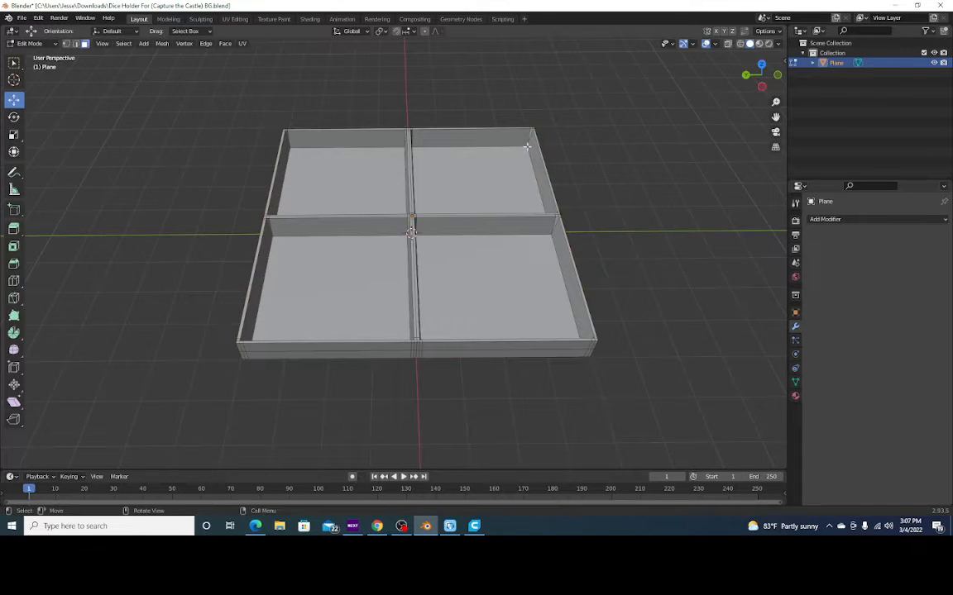
{"action": "mouse_move", "coordinate": [779, 71]}
{"action": "left_mouse_down"}
{"action": "mouse_move", "coordinate": [688, 84]}
{"action": "mouse_move", "coordinate": [663, 73]}
{"action": "mouse_move", "coordinate": [686, 51]}
{"action": "mouse_move", "coordinate": [674, 84]}
{"action": "mouse_move", "coordinate": [680, 54]}
{"action": "mouse_move", "coordinate": [683, 69]}
{"action": "mouse_move", "coordinate": [769, 77]}
{"action": "left_mouse_up"}
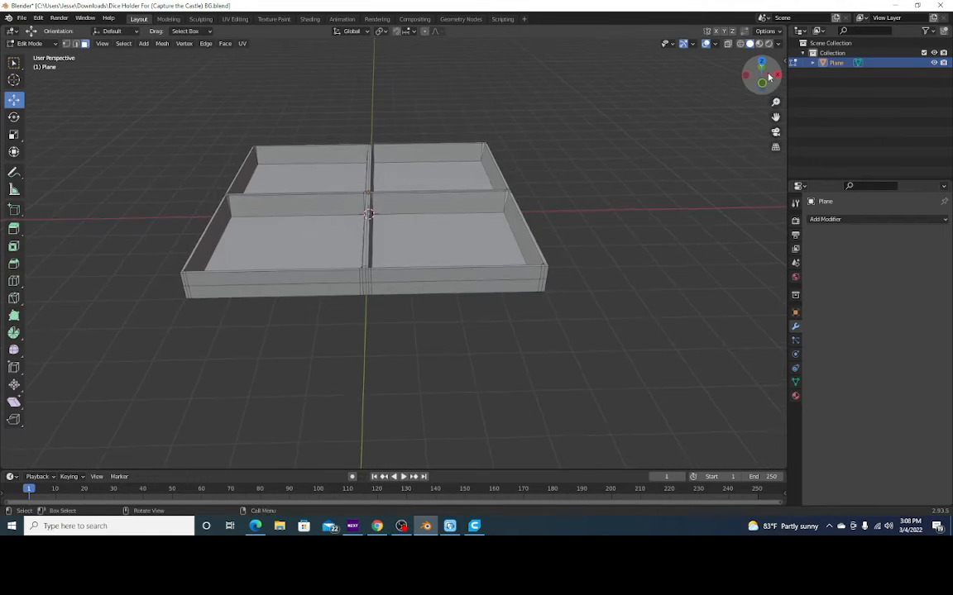
{"action": "left_click", "coordinate": [13, 281]}
{"action": "left_click", "coordinate": [295, 153]}
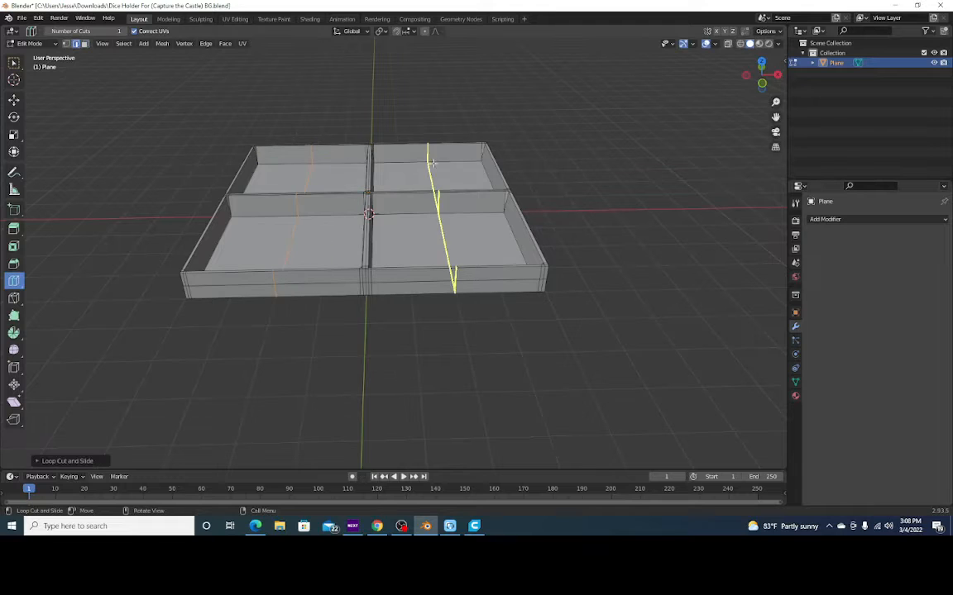
{"action": "left_click", "coordinate": [434, 152]}
{"action": "left_click", "coordinate": [280, 237]}
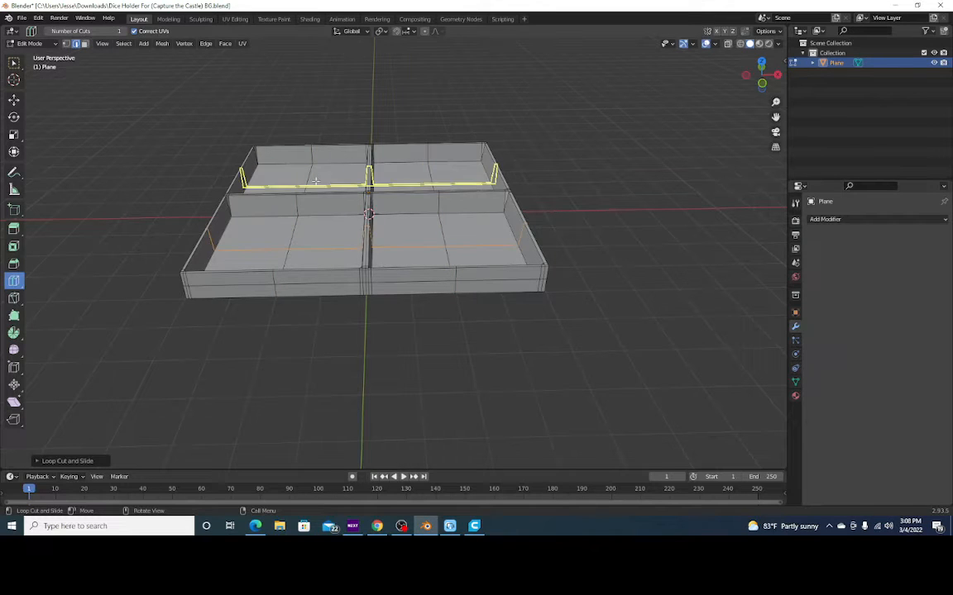
Step: Add further loop cuts halfway between the existing ones to divide each compartment into a four-by-four grid, and deselect everything
{"action": "left_click", "coordinate": [401, 152]}
{"action": "left_click", "coordinate": [283, 166]}
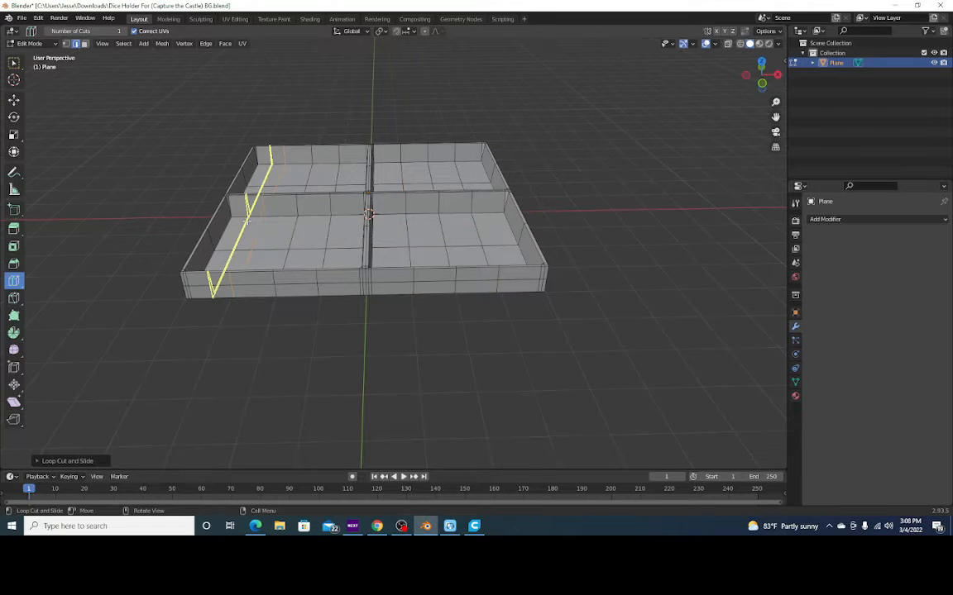
{"action": "left_click", "coordinate": [249, 260]}
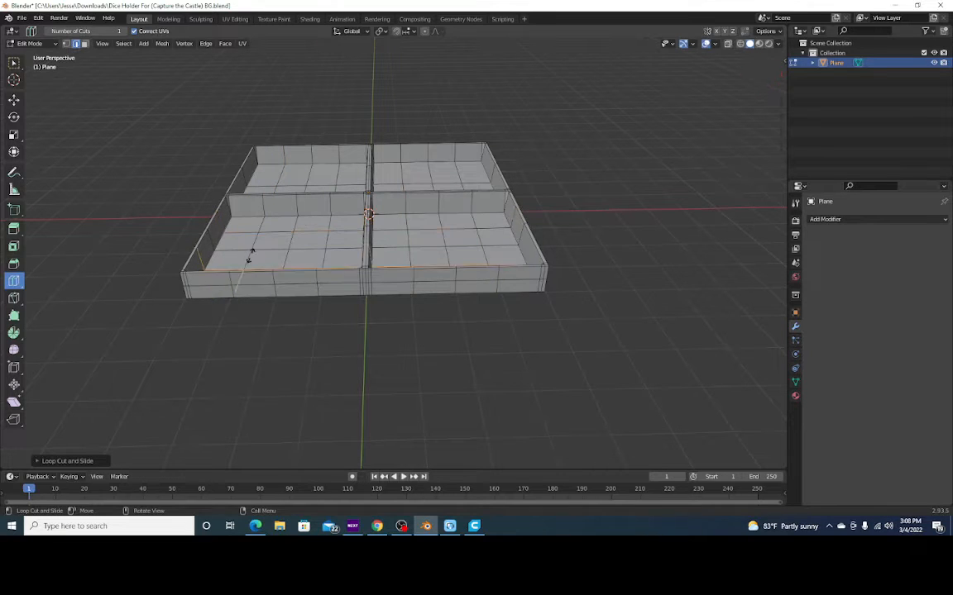
{"action": "left_click", "coordinate": [287, 178]}
{"action": "right_click", "coordinate": [529, 77]}
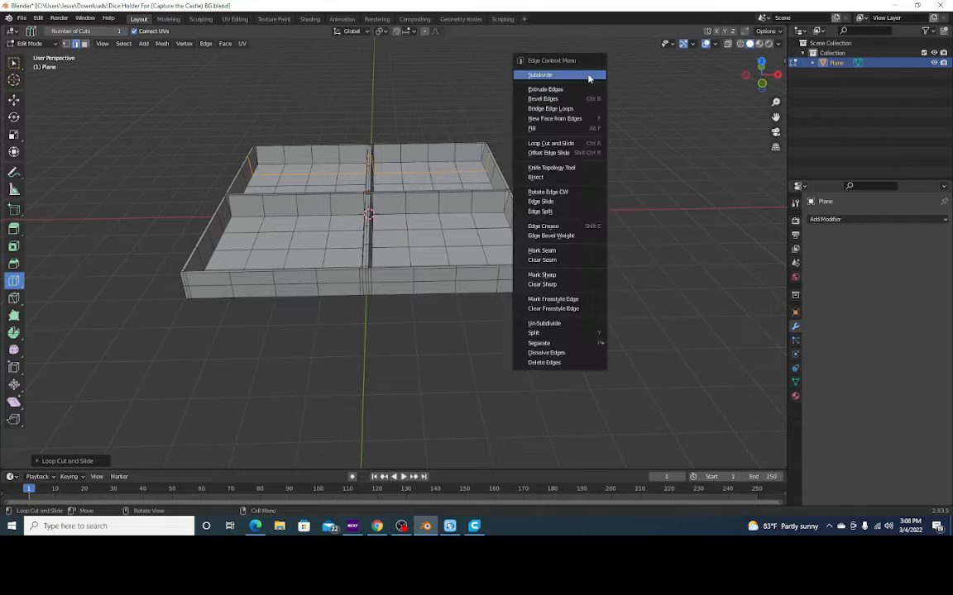
{"action": "left_click_drag", "start_coordinate": [773, 74], "coordinate": [719, 95]}
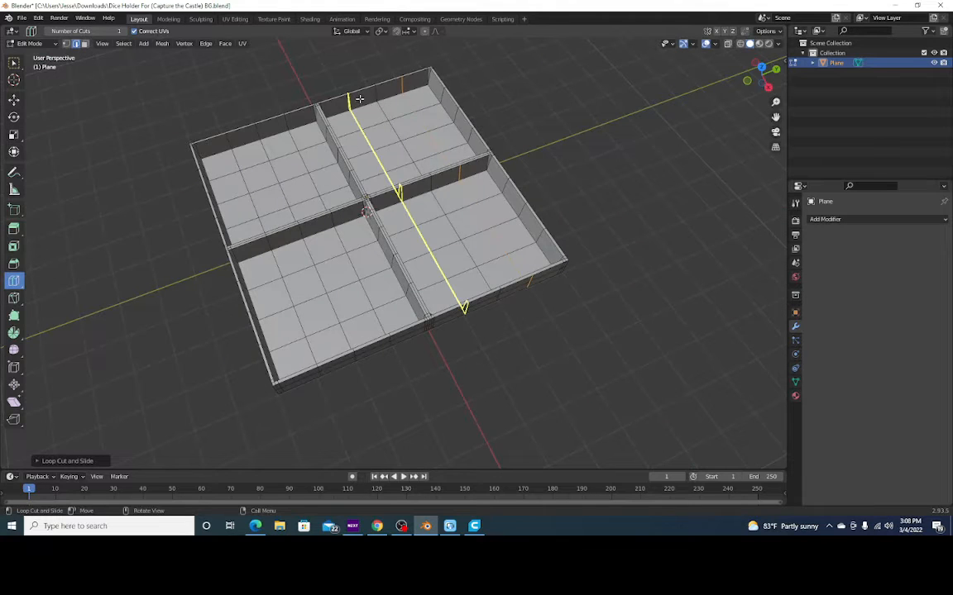
{"action": "left_click_drag", "start_coordinate": [740, 81], "coordinate": [722, 72]}
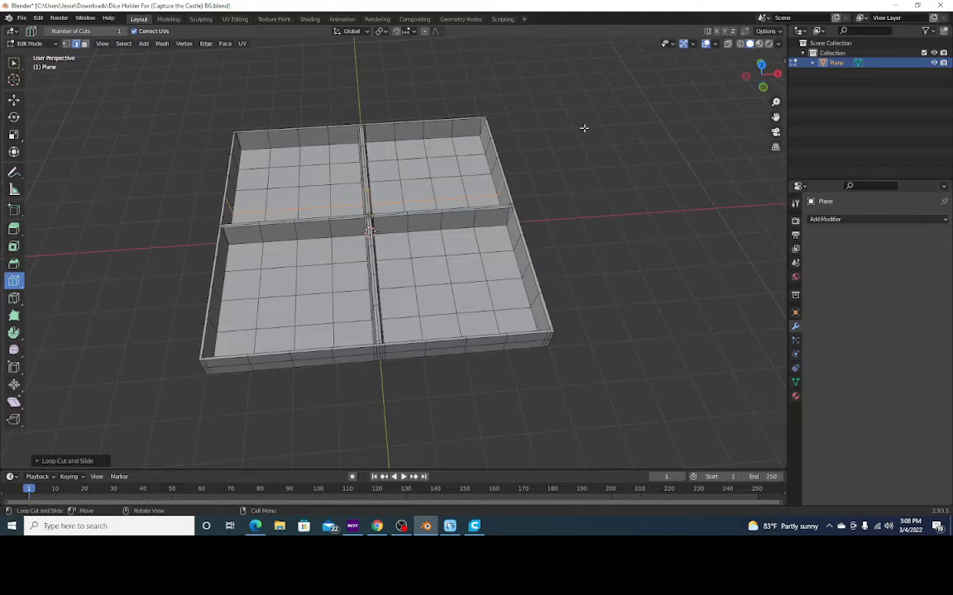
{"action": "left_click_drag", "start_coordinate": [765, 86], "coordinate": [721, 72]}
{"action": "left_click", "coordinate": [14, 100]}
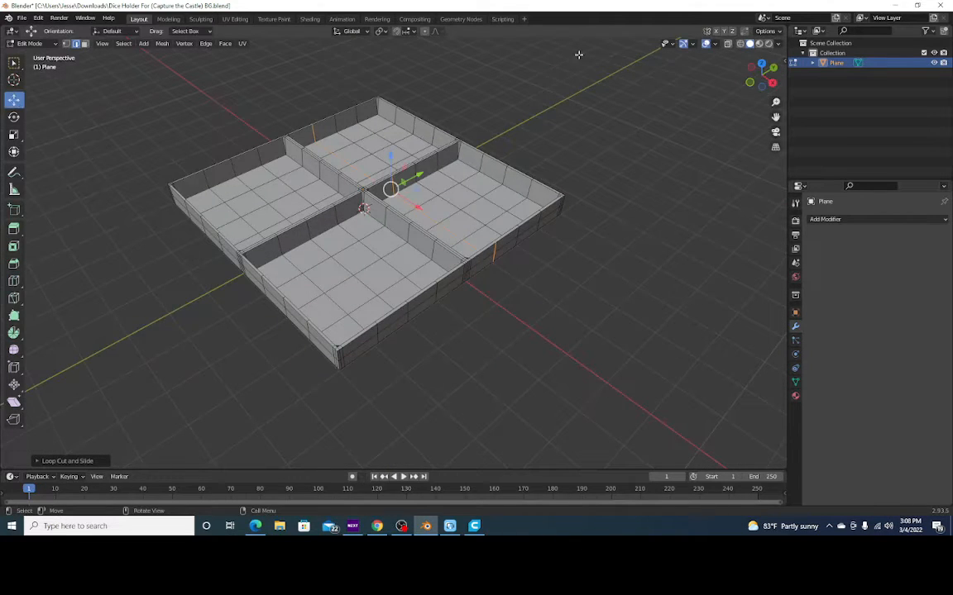
{"action": "left_click", "coordinate": [667, 100]}
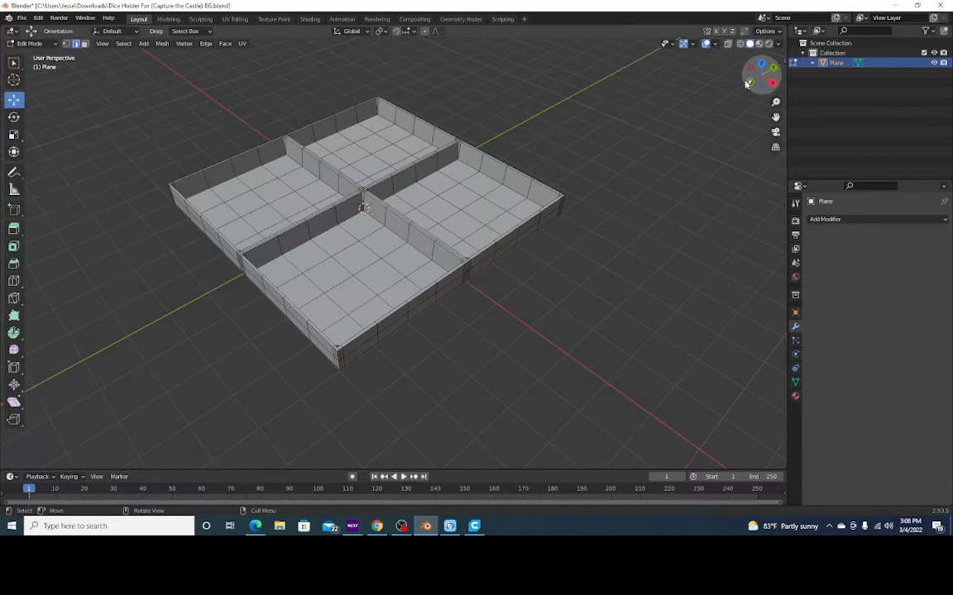
Step: In vertex selection, circle-select the mid-height vertices at the positive X/Y corner and along most of the positive Y outer wall
{"action": "left_click_drag", "start_coordinate": [748, 83], "coordinate": [732, 58]}
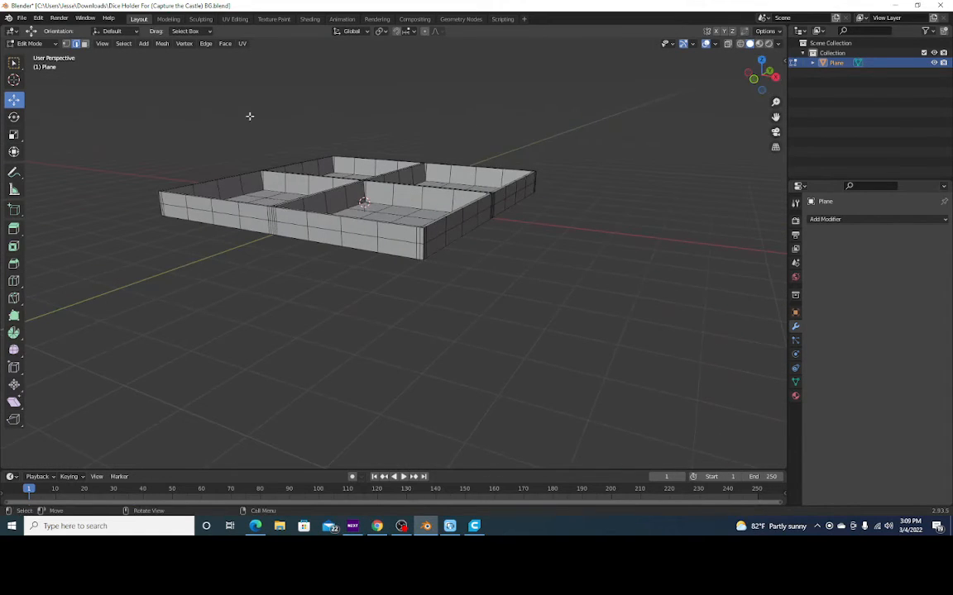
{"action": "left_click", "coordinate": [66, 43]}
{"action": "left_click_drag", "start_coordinate": [759, 76], "coordinate": [741, 119]}
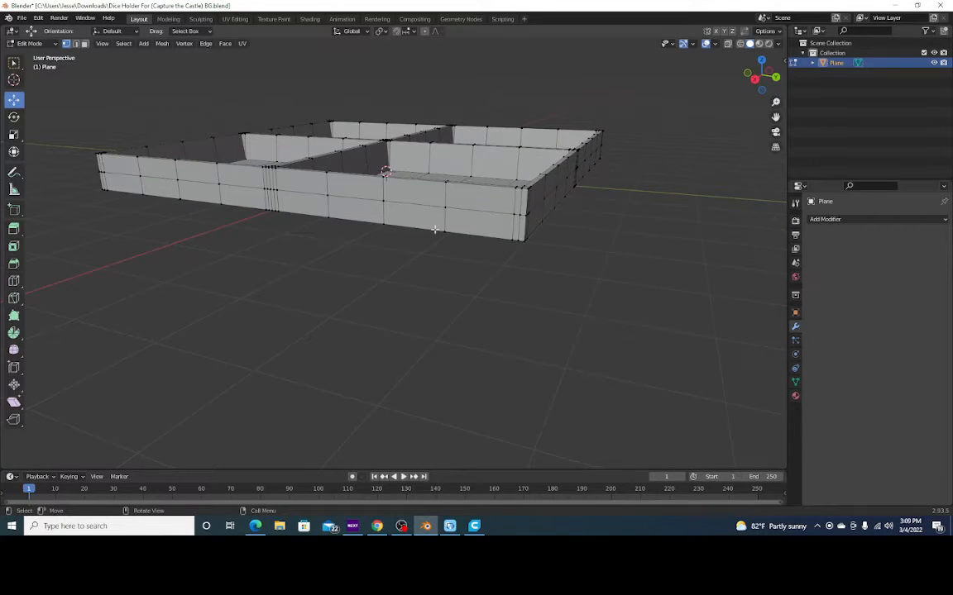
{"action": "key", "text": "c"}
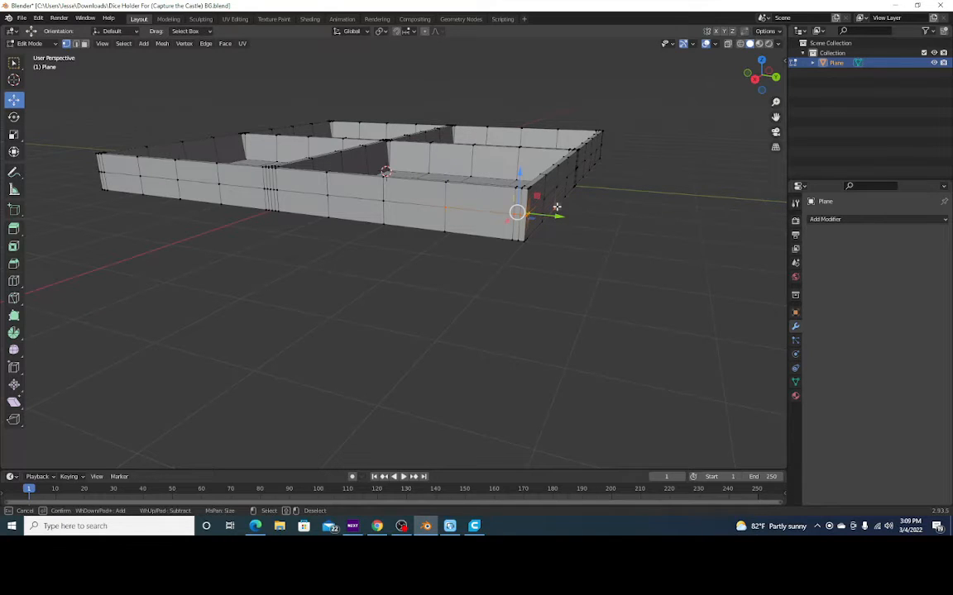
{"action": "key", "text": "Escape"}
{"action": "left_click_drag", "start_coordinate": [769, 77], "coordinate": [722, 88]}
{"action": "key", "text": "c"}
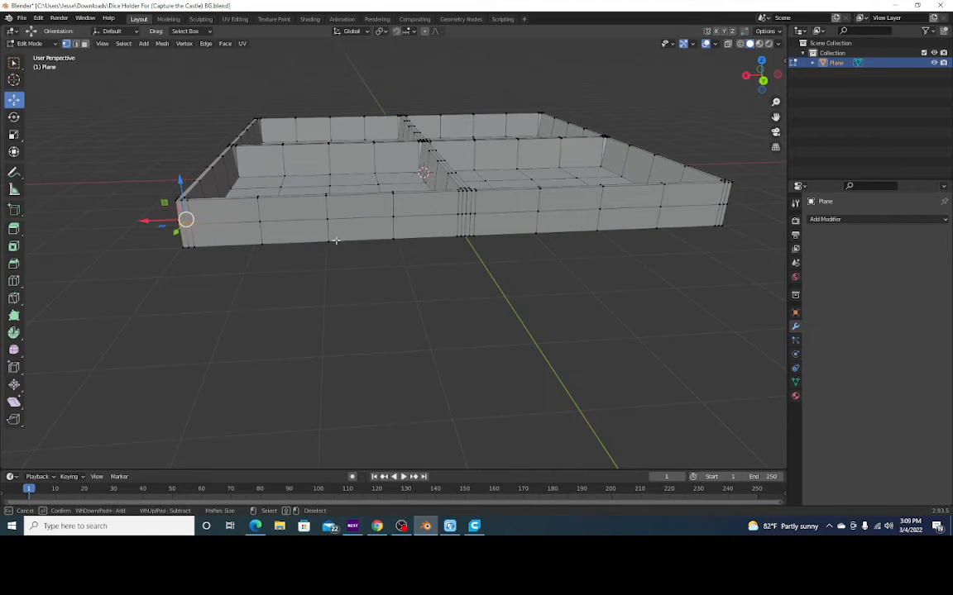
{"action": "left_click_drag", "start_coordinate": [304, 219], "coordinate": [410, 210]}
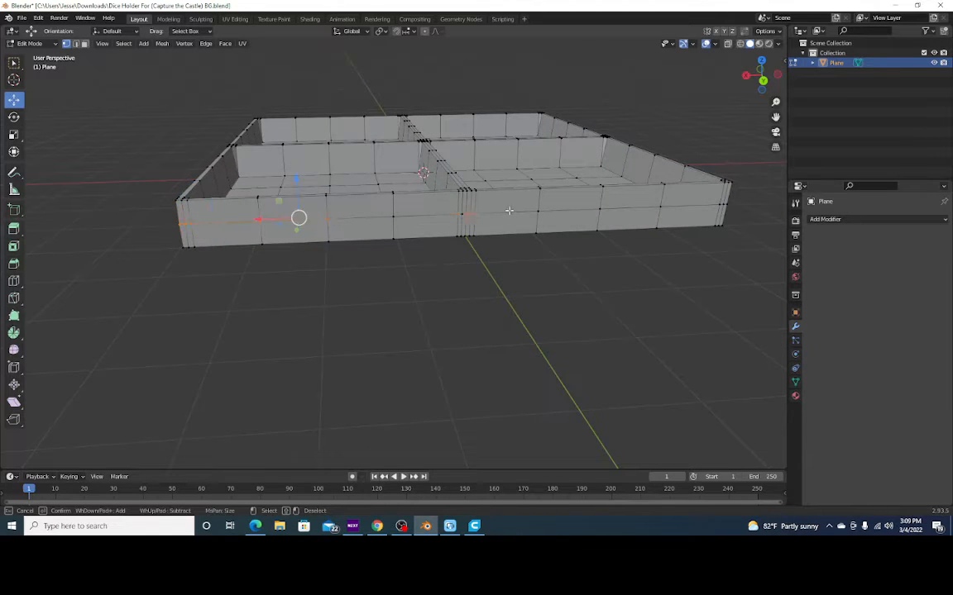
{"action": "key", "text": "Escape"}
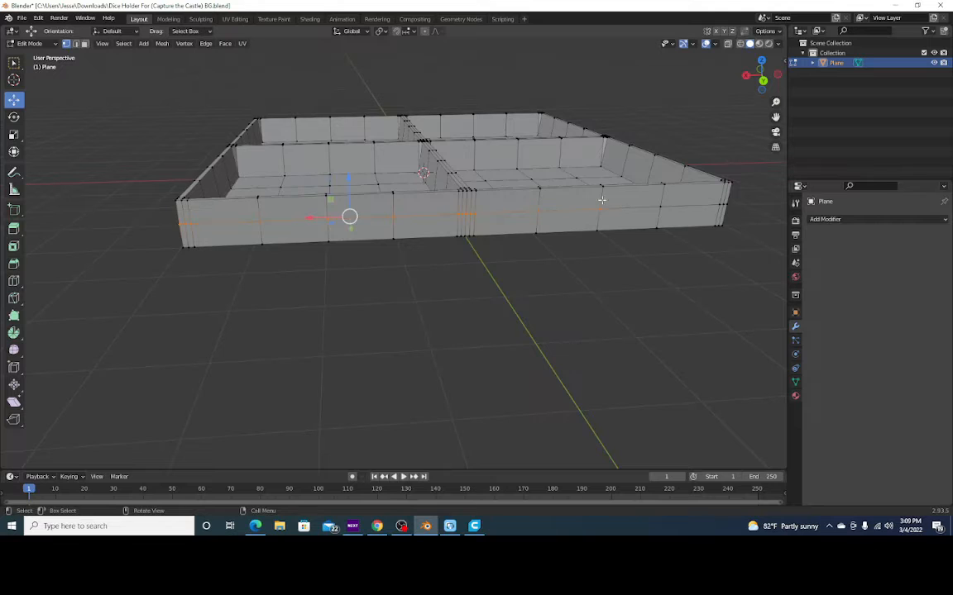
Step: Extend the circle selection to the mid-height vertices along the negative X outer wall and onto the negative Y wall
{"action": "left_click_drag", "start_coordinate": [767, 83], "coordinate": [697, 87]}
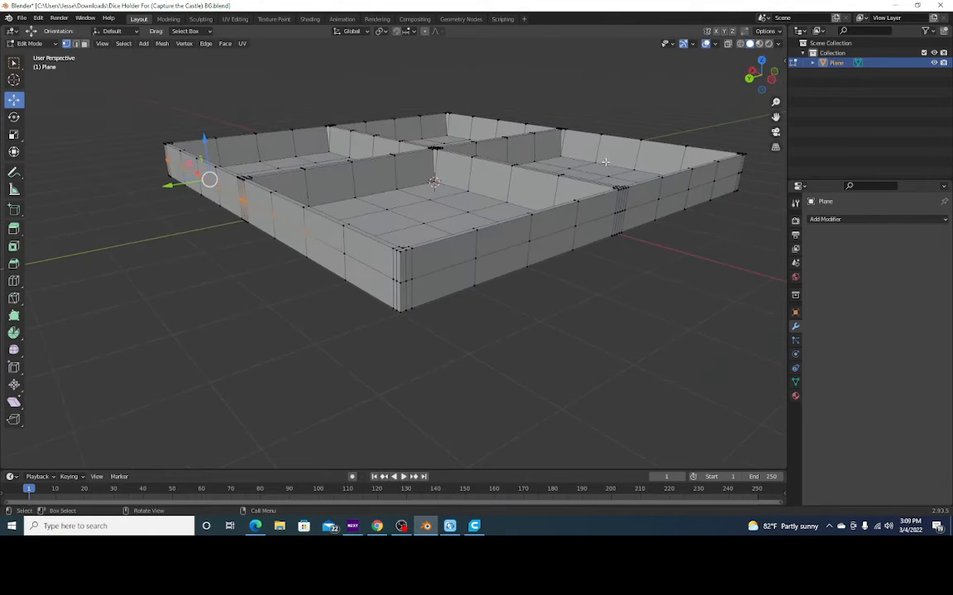
{"action": "key", "text": "c"}
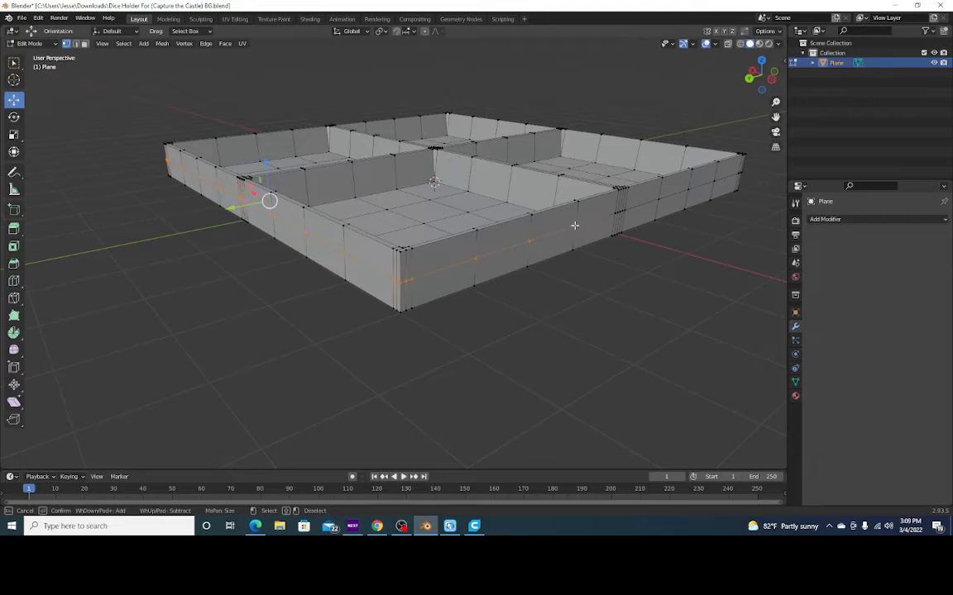
{"action": "key", "text": "Escape"}
{"action": "left_click_drag", "start_coordinate": [748, 86], "coordinate": [658, 89]}
{"action": "key", "text": "c"}
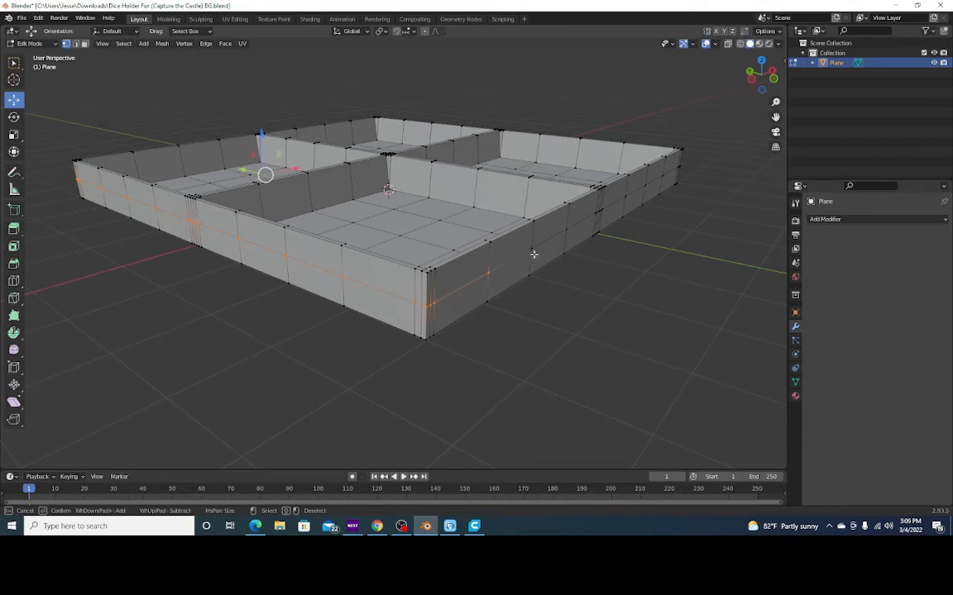
{"action": "left_click_drag", "start_coordinate": [584, 215], "coordinate": [637, 201]}
{"action": "key", "text": "Escape"}
Step: Complete the mid-height vertex selection along the rest of the negative Y wall and the positive X wall
{"action": "left_click_drag", "start_coordinate": [751, 94], "coordinate": [659, 96]}
{"action": "key", "text": "c"}
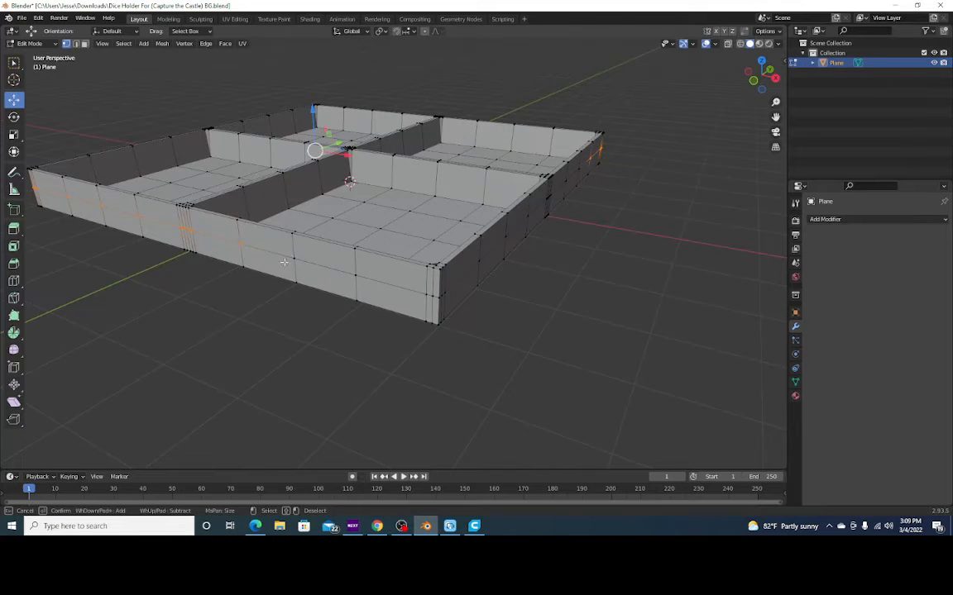
{"action": "left_click_drag", "start_coordinate": [357, 271], "coordinate": [452, 286]}
{"action": "left_click_drag", "start_coordinate": [530, 213], "coordinate": [565, 181]}
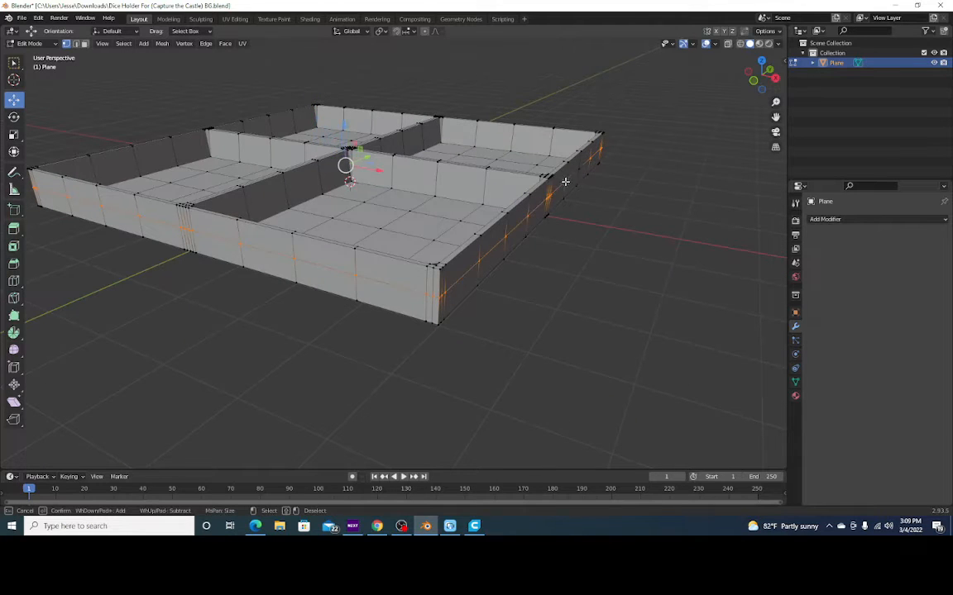
{"action": "key", "text": "Escape"}
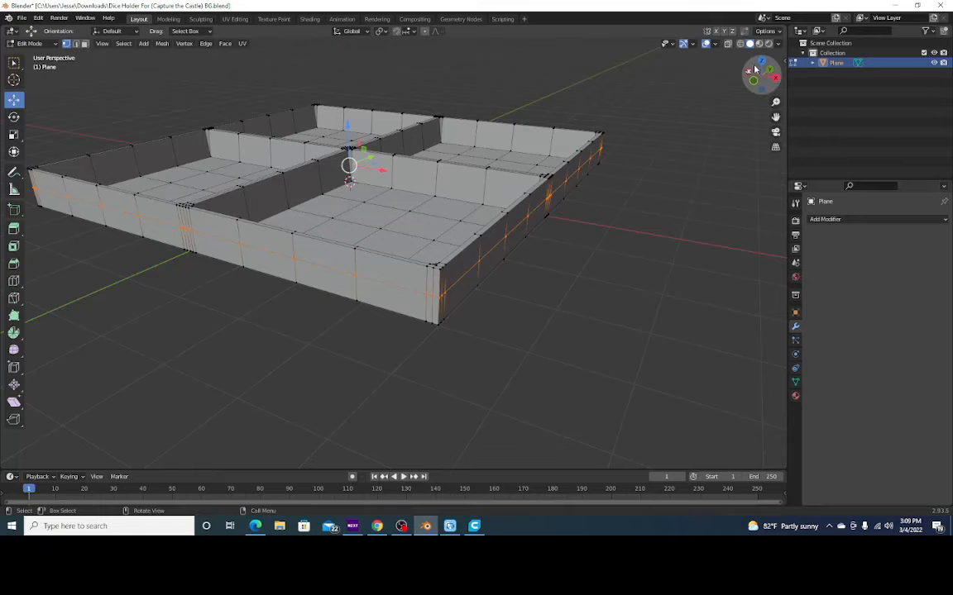
Step: Scale the selected mid-height vertices inward to about 0.98 to form a recessed groove around the outer walls
{"action": "left_click_drag", "start_coordinate": [763, 80], "coordinate": [695, 71]}
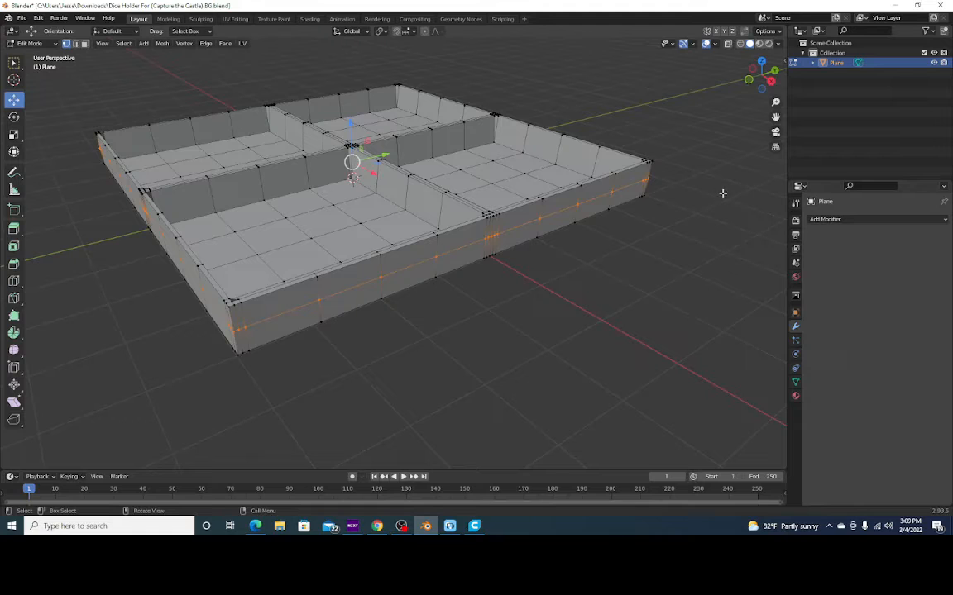
{"action": "key", "text": "s"}
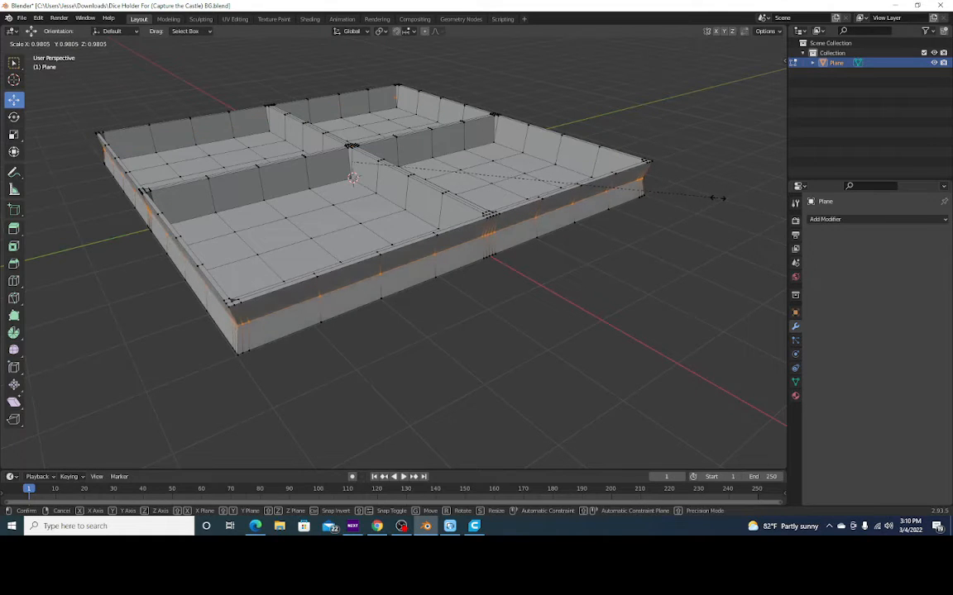
{"action": "left_click", "coordinate": [716, 198]}
{"action": "mouse_move", "coordinate": [759, 81]}
{"action": "left_mouse_down"}
{"action": "mouse_move", "coordinate": [711, 79]}
{"action": "mouse_move", "coordinate": [645, 51]}
{"action": "mouse_move", "coordinate": [616, 8]}
{"action": "mouse_move", "coordinate": [622, 38]}
{"action": "mouse_move", "coordinate": [666, 76]}
{"action": "mouse_move", "coordinate": [741, 80]}
{"action": "mouse_move", "coordinate": [742, 90]}
{"action": "mouse_move", "coordinate": [684, 68]}
{"action": "mouse_move", "coordinate": [605, 73]}
{"action": "mouse_move", "coordinate": [637, 25]}
{"action": "mouse_move", "coordinate": [678, 58]}
{"action": "mouse_move", "coordinate": [767, 75]}
{"action": "mouse_move", "coordinate": [711, 87]}
{"action": "mouse_move", "coordinate": [736, 109]}
{"action": "mouse_move", "coordinate": [819, 96]}
{"action": "mouse_move", "coordinate": [839, 81]}
{"action": "mouse_move", "coordinate": [760, 76]}
{"action": "left_mouse_up"}
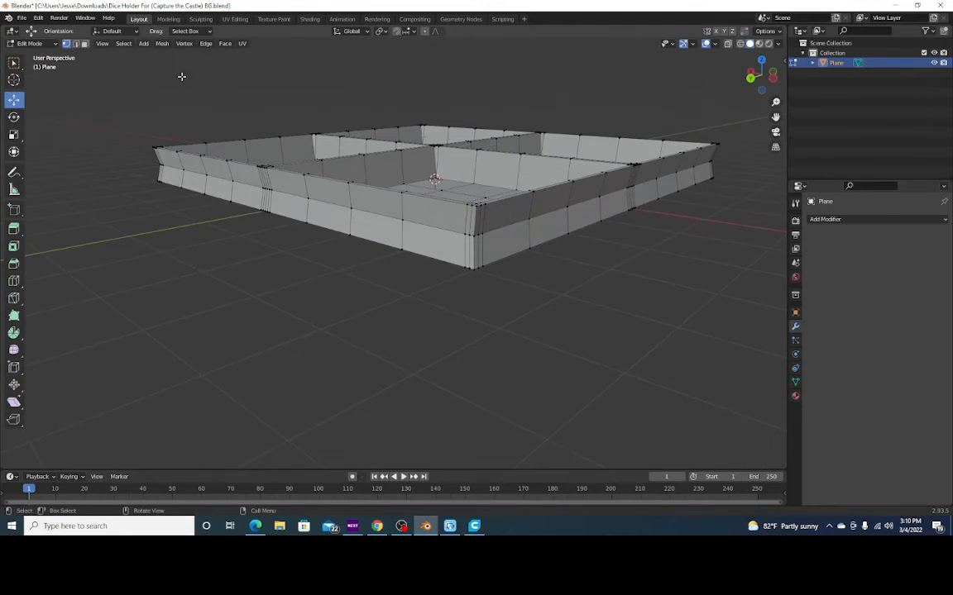
Step: Examine the dice holder from all around, near and far, checking the outer groove, corners, divider walls and four compartments
{"action": "left_click", "coordinate": [46, 44]}
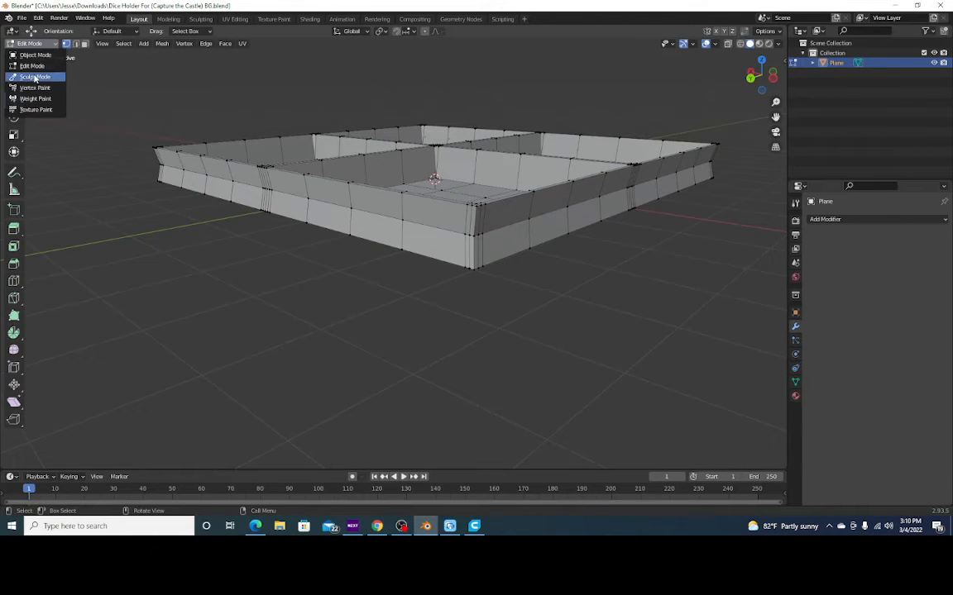
{"action": "left_click_drag", "start_coordinate": [767, 78], "coordinate": [714, 110]}
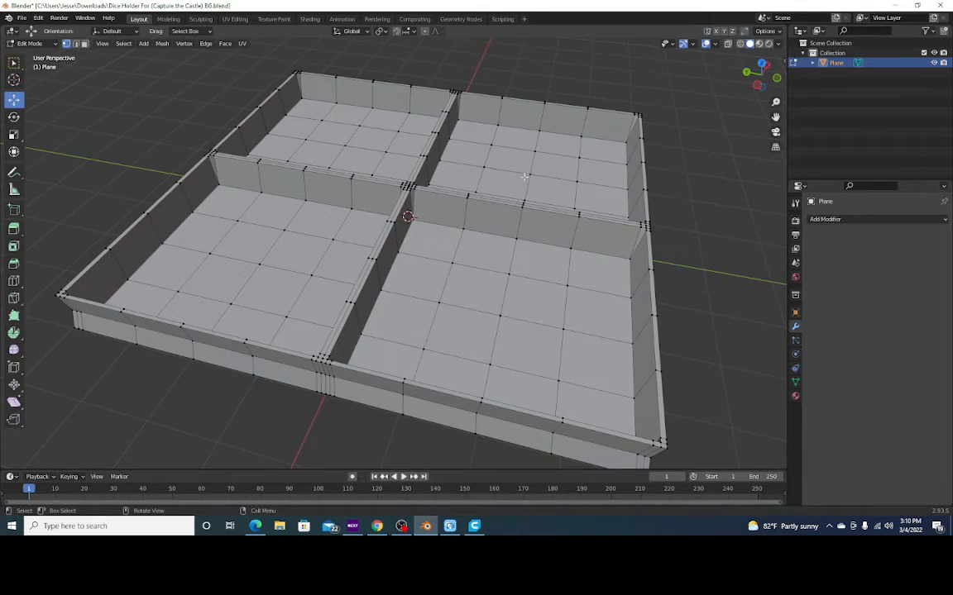
{"action": "mouse_move", "coordinate": [759, 76]}
{"action": "left_mouse_down"}
{"action": "mouse_move", "coordinate": [686, 95]}
{"action": "mouse_move", "coordinate": [762, 86]}
{"action": "mouse_move", "coordinate": [740, 66]}
{"action": "mouse_move", "coordinate": [763, 86]}
{"action": "mouse_move", "coordinate": [745, 101]}
{"action": "mouse_move", "coordinate": [759, 85]}
{"action": "left_mouse_up"}
{"action": "scroll", "coordinate": [738, 107], "scroll_direction": "down", "scroll_amount": 2}
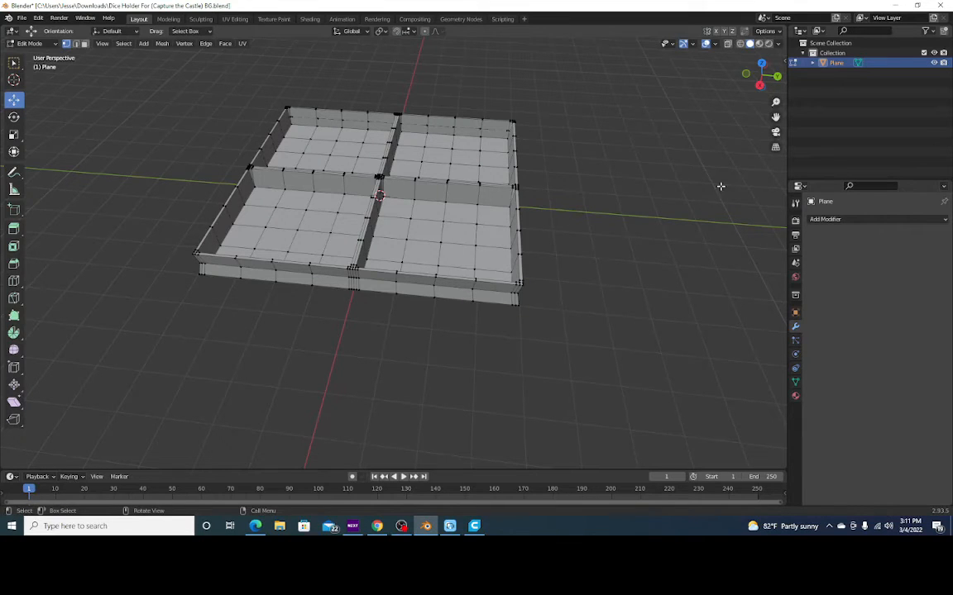
{"action": "mouse_move", "coordinate": [759, 76]}
{"action": "left_mouse_down"}
{"action": "mouse_move", "coordinate": [748, 83]}
{"action": "mouse_move", "coordinate": [752, 71]}
{"action": "mouse_move", "coordinate": [749, 86]}
{"action": "left_mouse_up"}
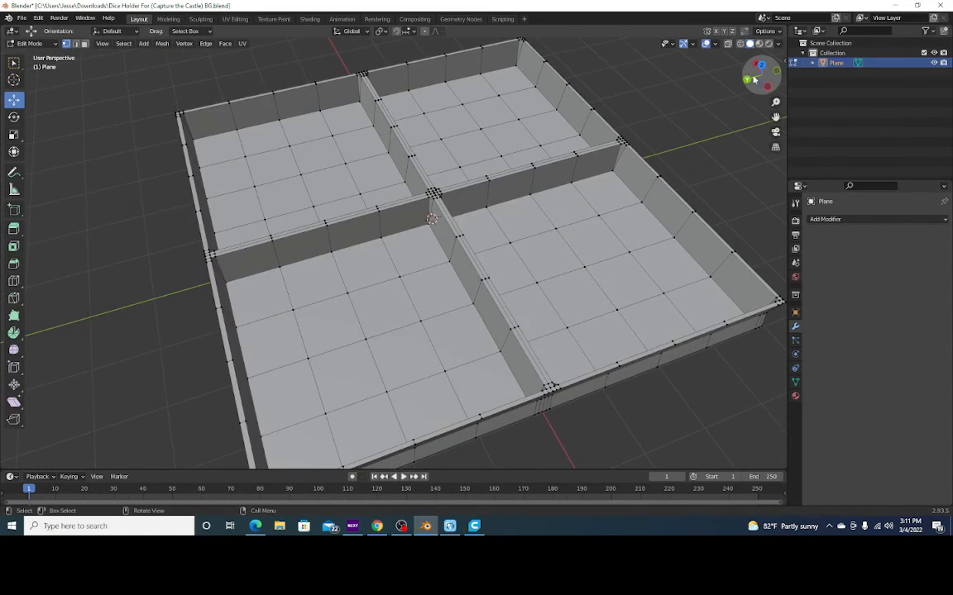
{"action": "mouse_move", "coordinate": [759, 79]}
{"action": "left_mouse_down"}
{"action": "mouse_move", "coordinate": [751, 82]}
{"action": "mouse_move", "coordinate": [756, 77]}
{"action": "left_mouse_up"}
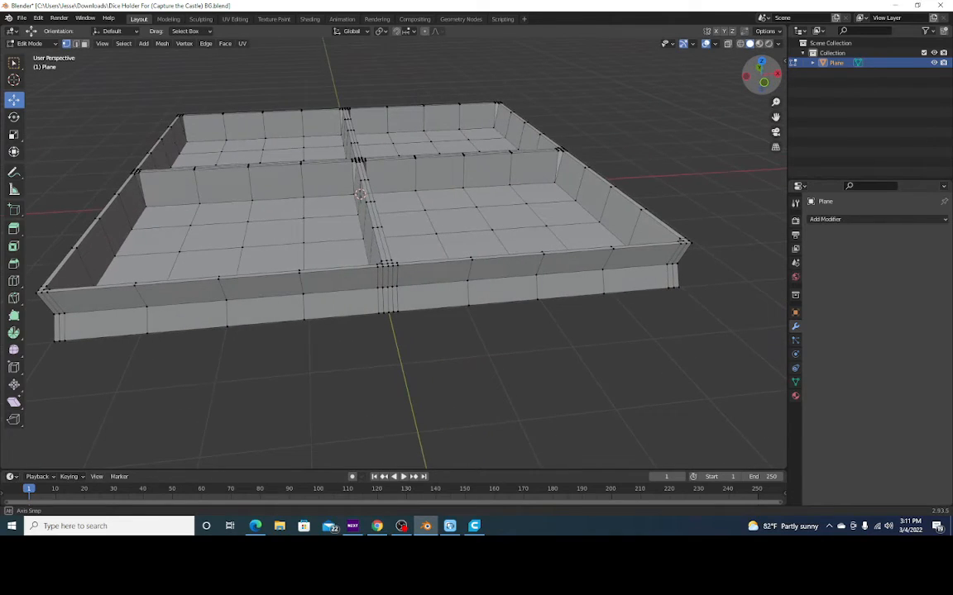
{"action": "left_click_drag", "start_coordinate": [757, 77], "coordinate": [710, 67]}
{"action": "scroll", "coordinate": [750, 116], "scroll_direction": "down", "scroll_amount": 1}
{"action": "scroll", "coordinate": [733, 149], "scroll_direction": "up", "scroll_amount": 3}
{"action": "scroll", "coordinate": [733, 148], "scroll_direction": "up", "scroll_amount": 1}
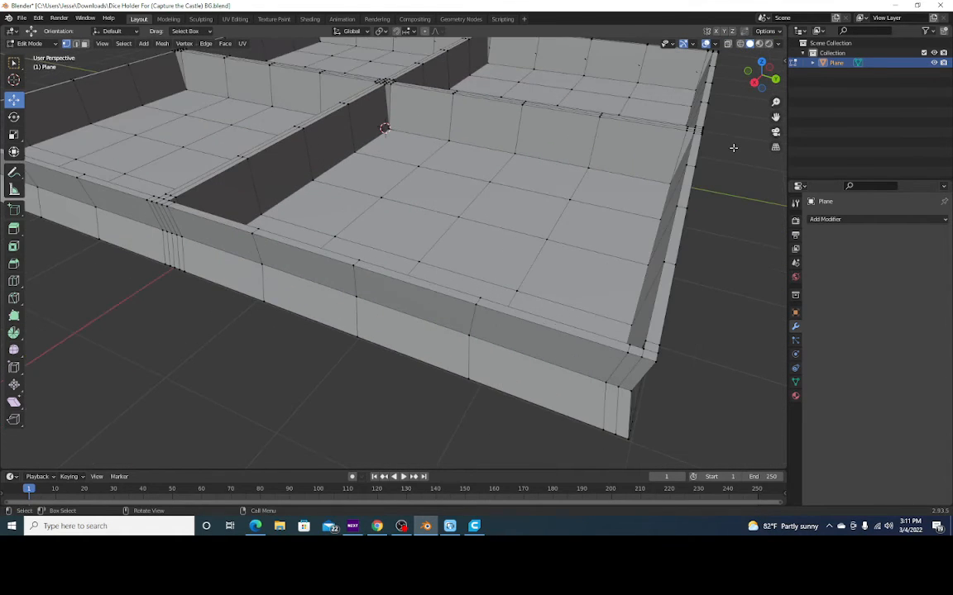
{"action": "left_click_drag", "start_coordinate": [764, 66], "coordinate": [676, 68]}
{"action": "scroll", "coordinate": [650, 137], "scroll_direction": "down", "scroll_amount": 3}
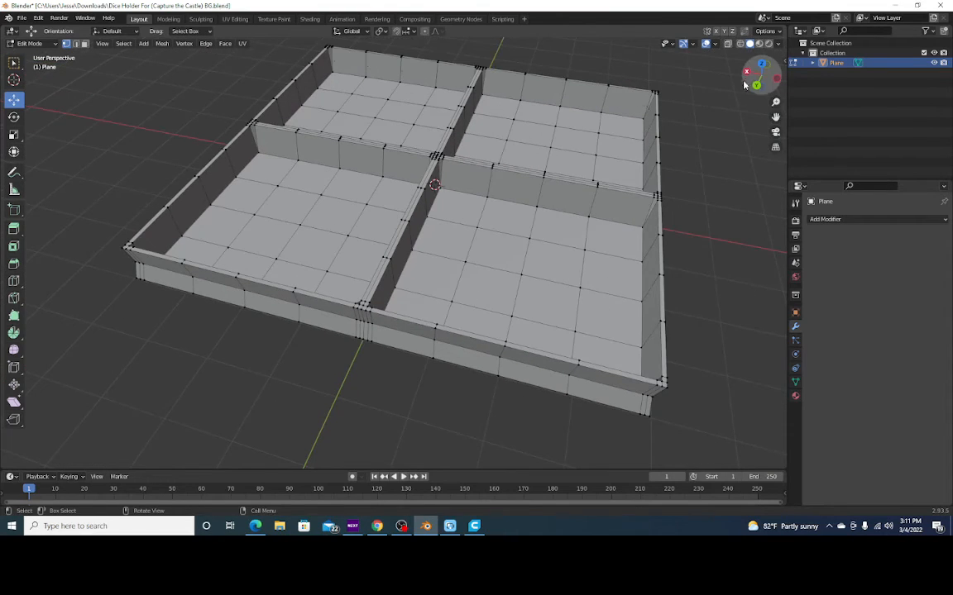
{"action": "left_click_drag", "start_coordinate": [757, 84], "coordinate": [645, 85]}
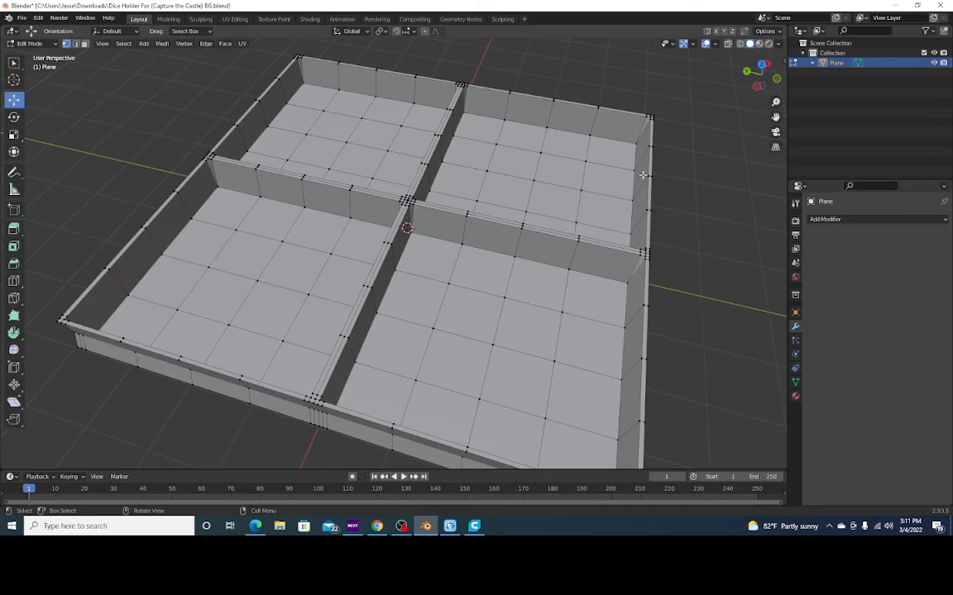
{"action": "scroll", "coordinate": [643, 174], "scroll_direction": "up", "scroll_amount": 4}
{"action": "scroll", "coordinate": [643, 174], "scroll_direction": "down", "scroll_amount": 5}
{"action": "scroll", "coordinate": [708, 125], "scroll_direction": "down", "scroll_amount": 1}
{"action": "left_click_drag", "start_coordinate": [754, 82], "coordinate": [707, 85]}
{"action": "scroll", "coordinate": [694, 82], "scroll_direction": "down", "scroll_amount": 3}
{"action": "scroll", "coordinate": [688, 79], "scroll_direction": "up", "scroll_amount": 3}
{"action": "scroll", "coordinate": [699, 89], "scroll_direction": "down", "scroll_amount": 2}
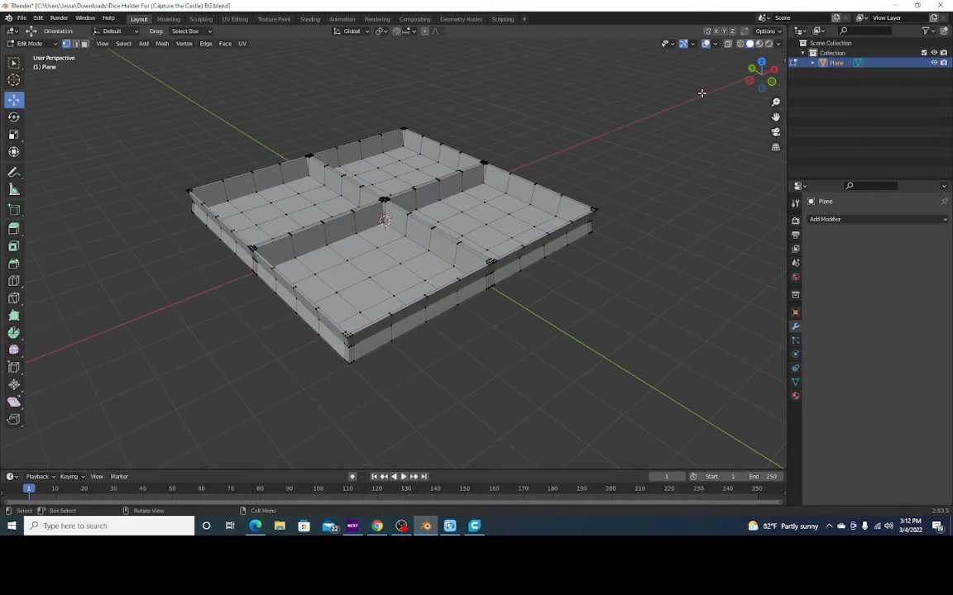
{"action": "left_click_drag", "start_coordinate": [761, 74], "coordinate": [760, 76]}
{"action": "scroll", "coordinate": [456, 295], "scroll_direction": "up", "scroll_amount": 2}
{"action": "scroll", "coordinate": [457, 284], "scroll_direction": "up", "scroll_amount": 1}
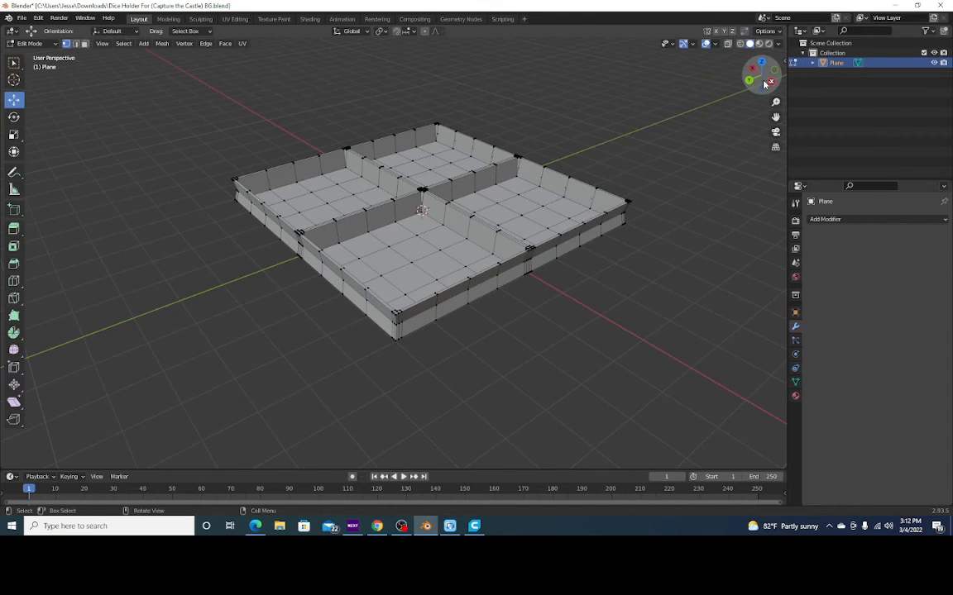
{"action": "left_click_drag", "start_coordinate": [760, 81], "coordinate": [727, 84]}
{"action": "scroll", "coordinate": [668, 89], "scroll_direction": "up", "scroll_amount": 4}
{"action": "scroll", "coordinate": [668, 89], "scroll_direction": "down", "scroll_amount": 1}
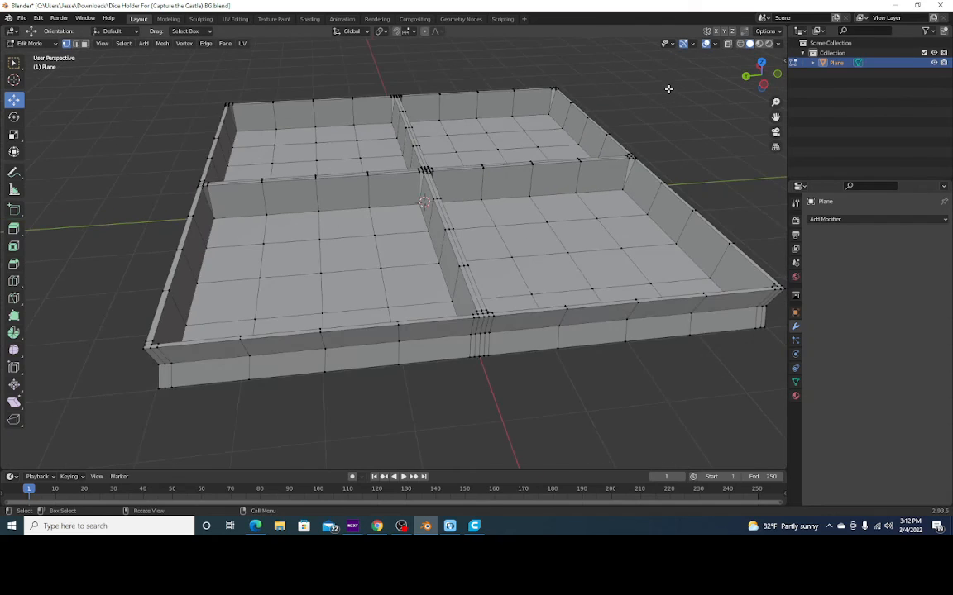
{"action": "scroll", "coordinate": [668, 88], "scroll_direction": "down", "scroll_amount": 1}
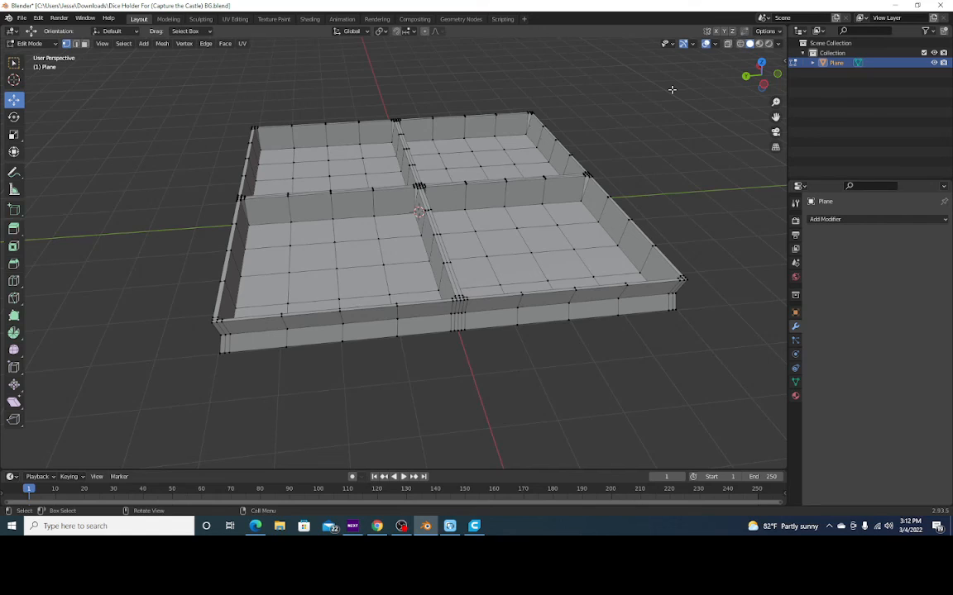
{"action": "left_click_drag", "start_coordinate": [759, 80], "coordinate": [766, 73]}
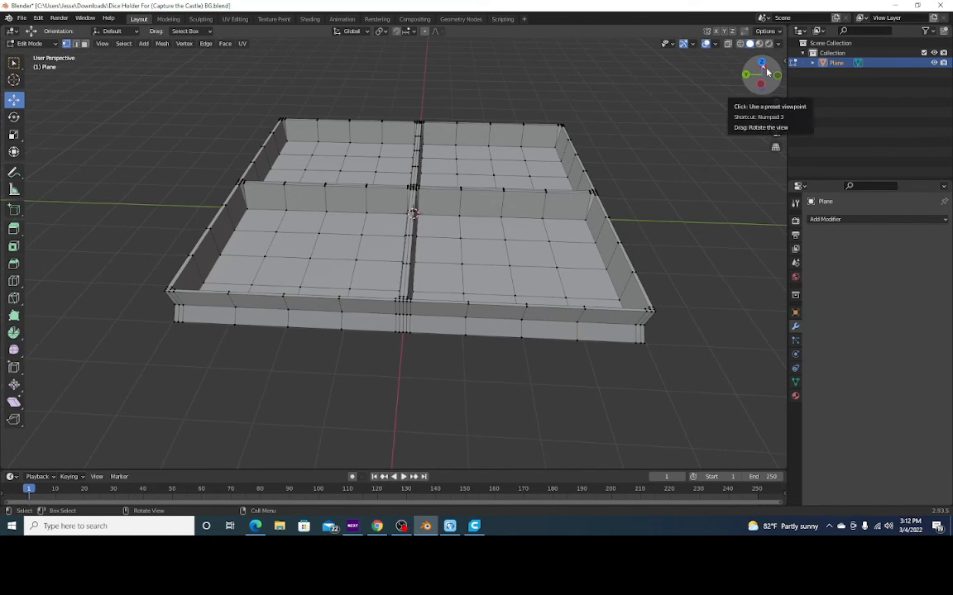